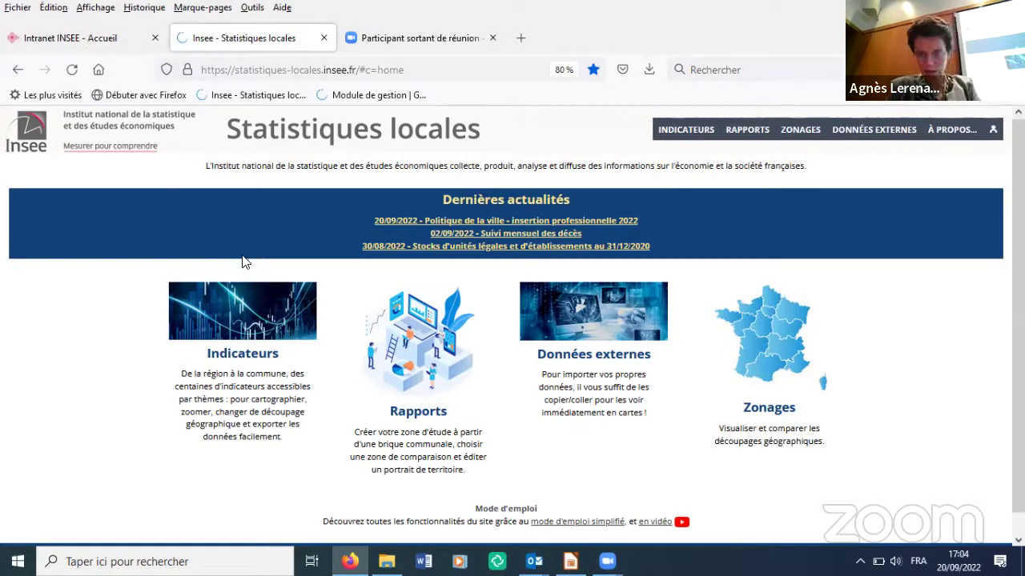
# Open the Indicateurs map and set its geographic level to Département 2022.
pyautogui.click(240, 354)
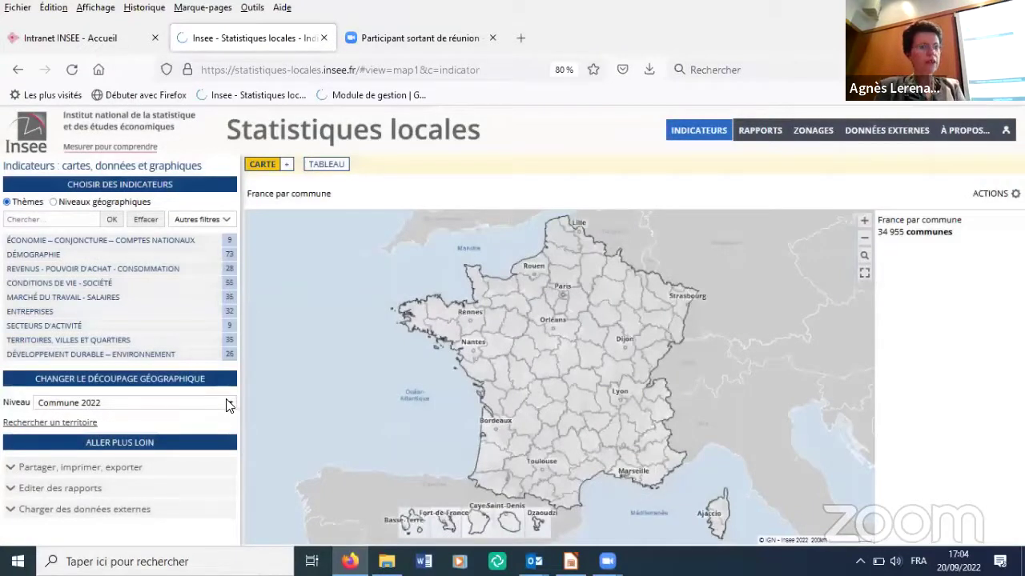
pyautogui.click(228, 405)
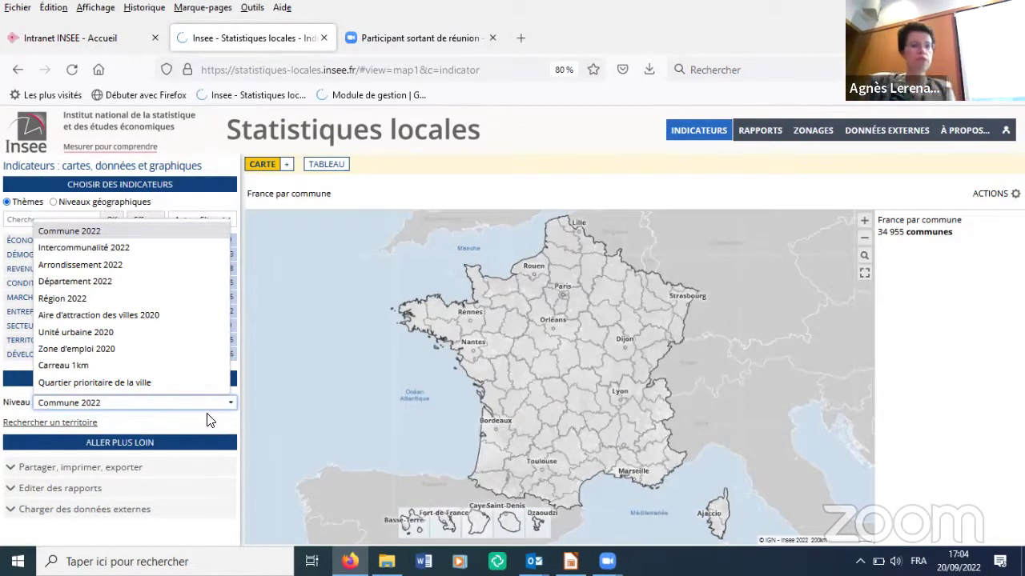
pyautogui.click(212, 416)
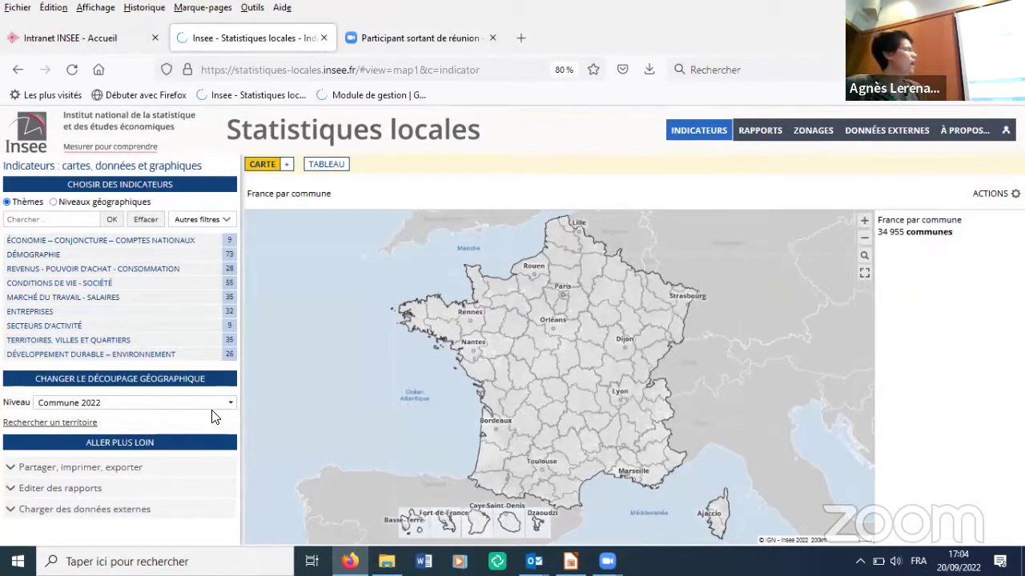
pyautogui.click(228, 405)
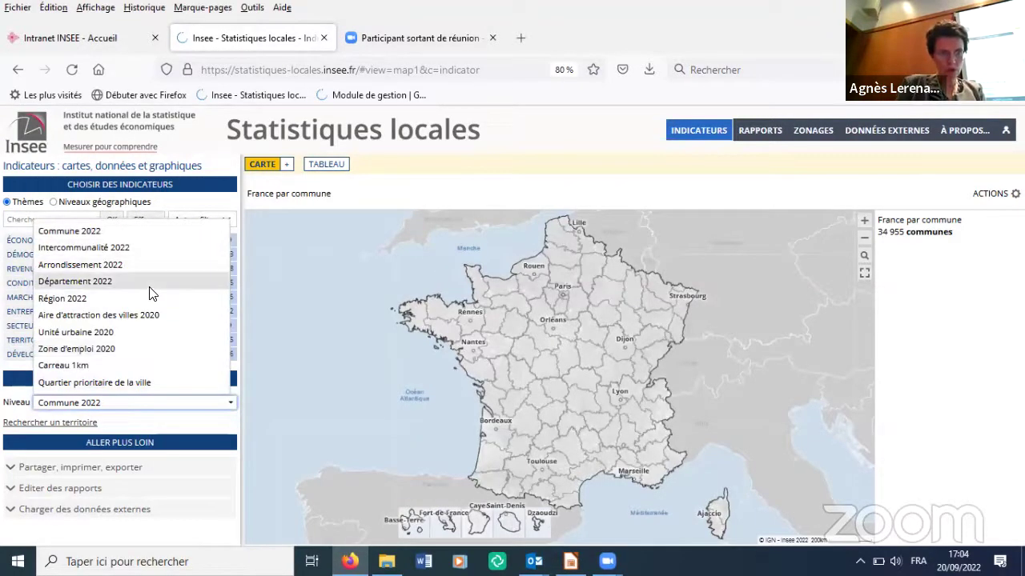
pyautogui.click(152, 284)
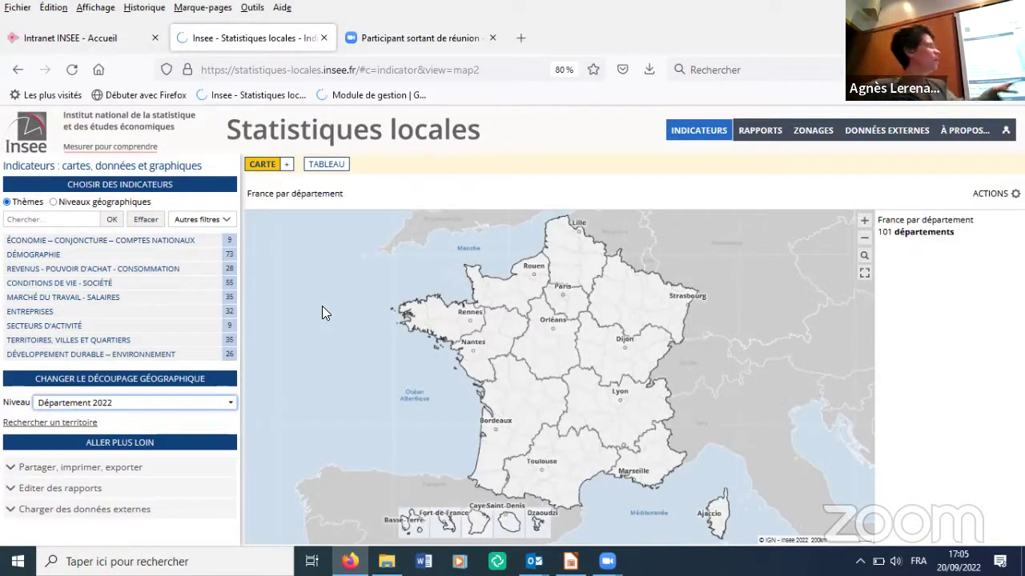
# Select four neighbouring départements along the Atlantic coast on the map, from Finistère to just south of Nantes.
pyautogui.click(434, 322)
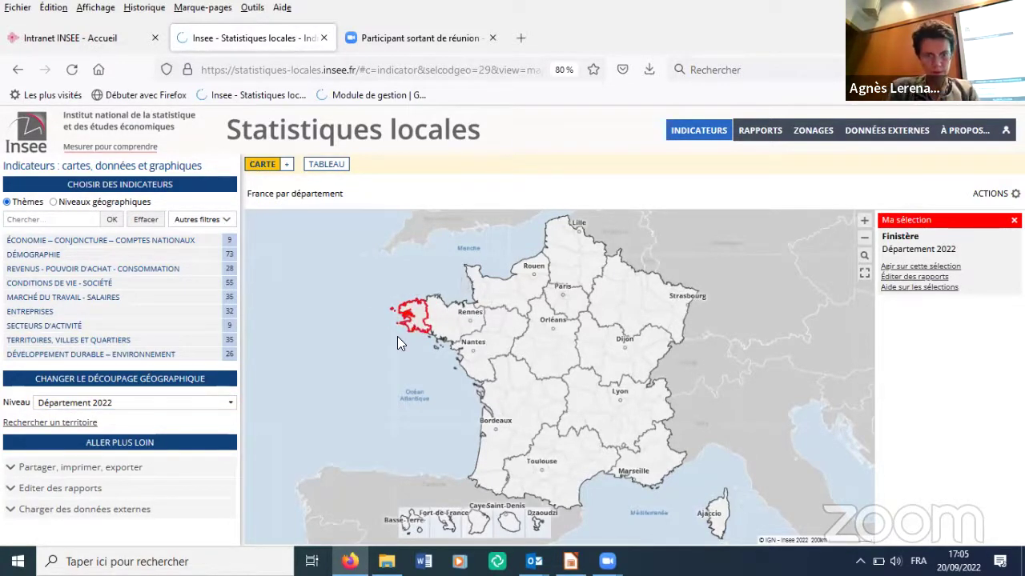
pyautogui.keyDown('ctrl'); pyautogui.click(445, 332); pyautogui.keyUp('ctrl')
pyautogui.keyDown('ctrl'); pyautogui.click(469, 357); pyautogui.keyUp('ctrl')
pyautogui.keyDown('ctrl'); pyautogui.click(483, 378); pyautogui.keyUp('ctrl')
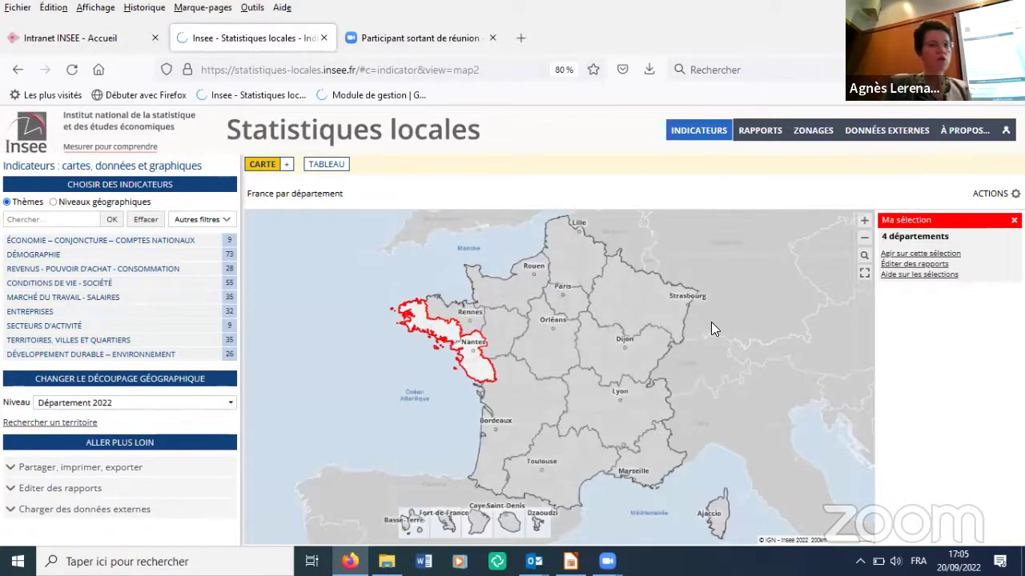
# Set the geographic level to Commune 2022 and select the commune of Nantes on the map.
pyautogui.click(231, 404)
pyautogui.click(83, 232)
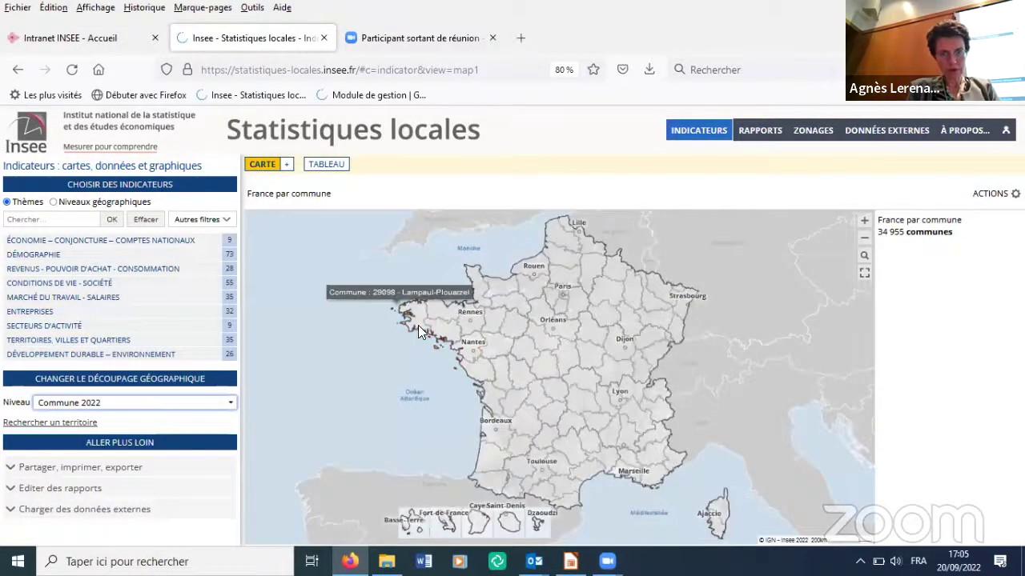
pyautogui.click(472, 349)
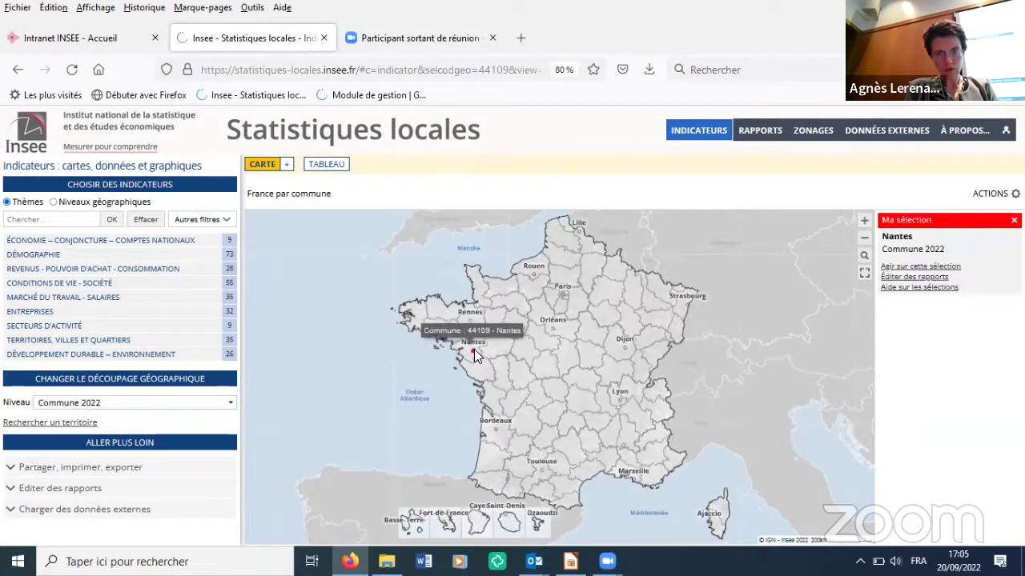
pyautogui.moveTo(480, 350); pyautogui.dragTo(489, 354)
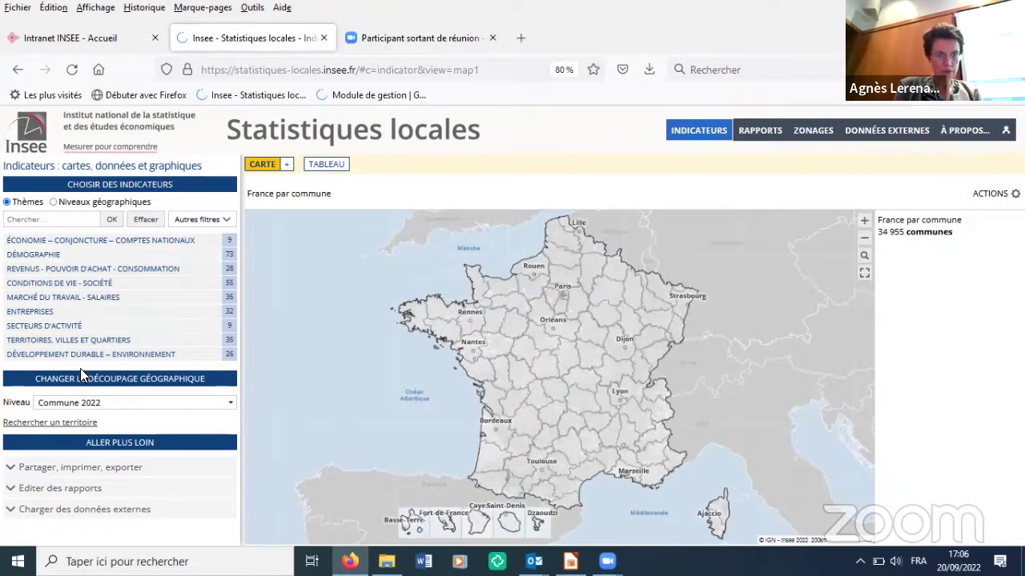
# Set the level to Intercommunalité 2022 and map Population municipale 2019 with Évol. annuelle moy. de la population 2013 - 2019 (en %).
pyautogui.click(98, 404)
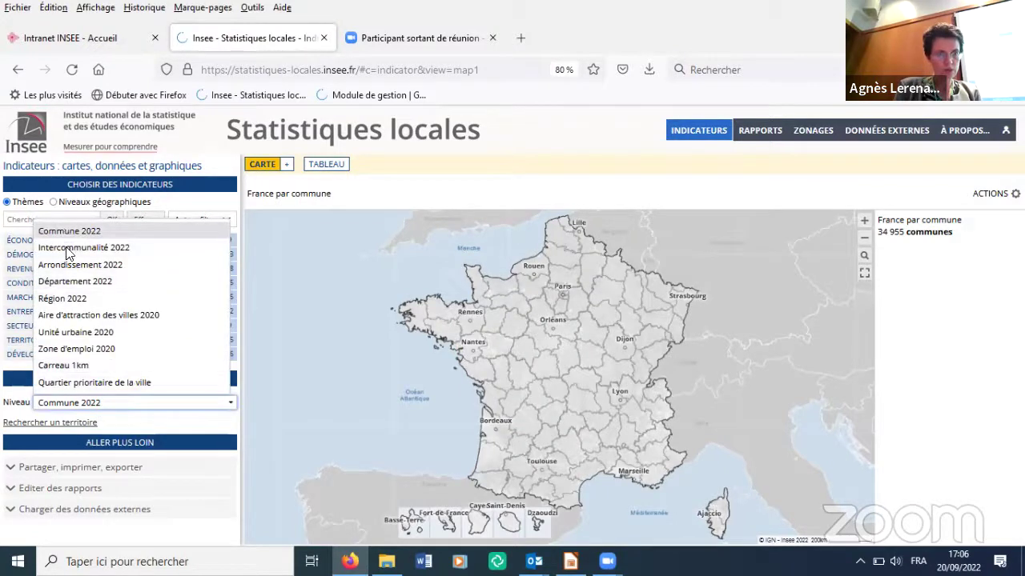
pyautogui.click(67, 248)
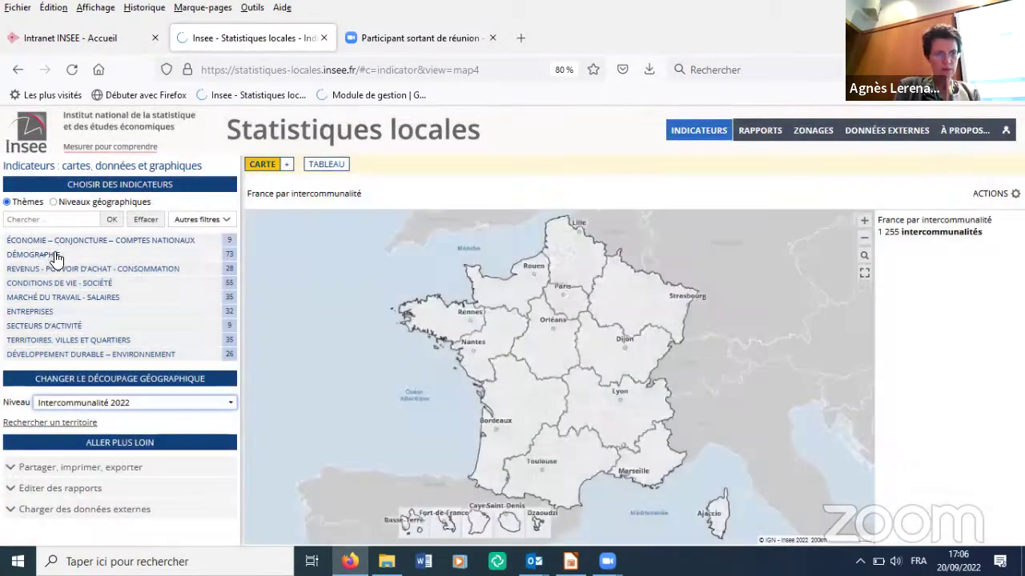
pyautogui.click(44, 256)
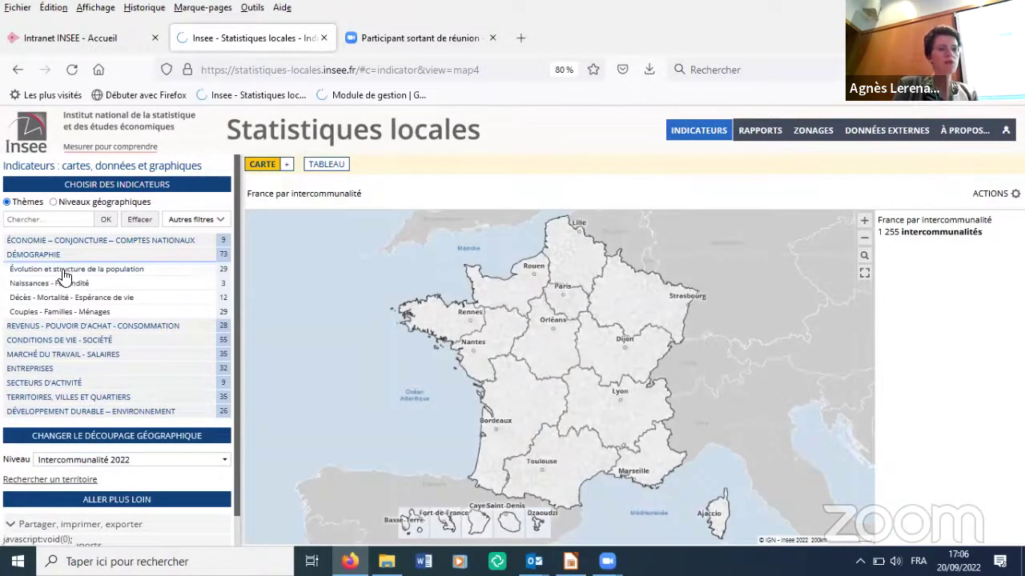
pyautogui.click(61, 268)
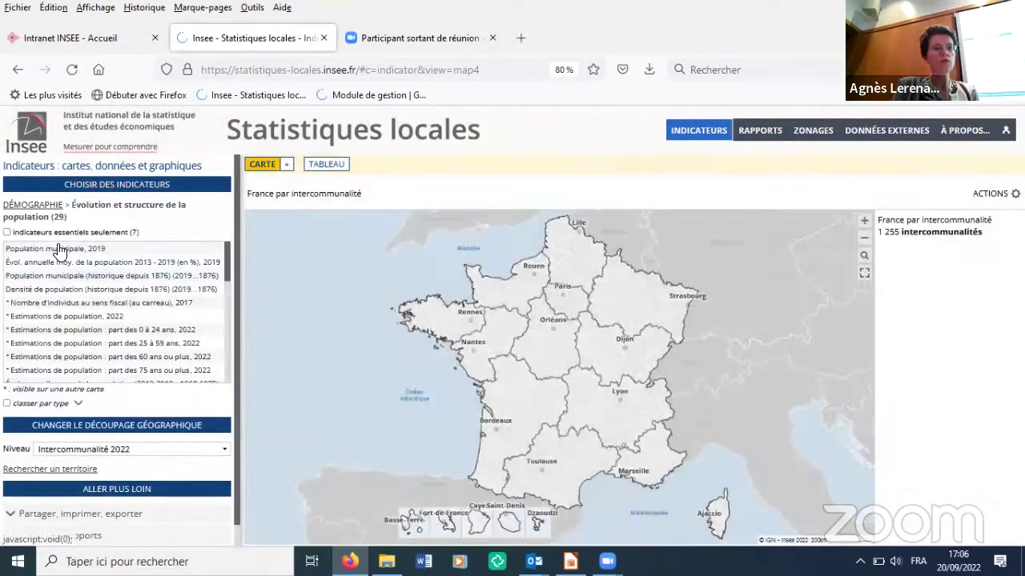
pyautogui.click(57, 249)
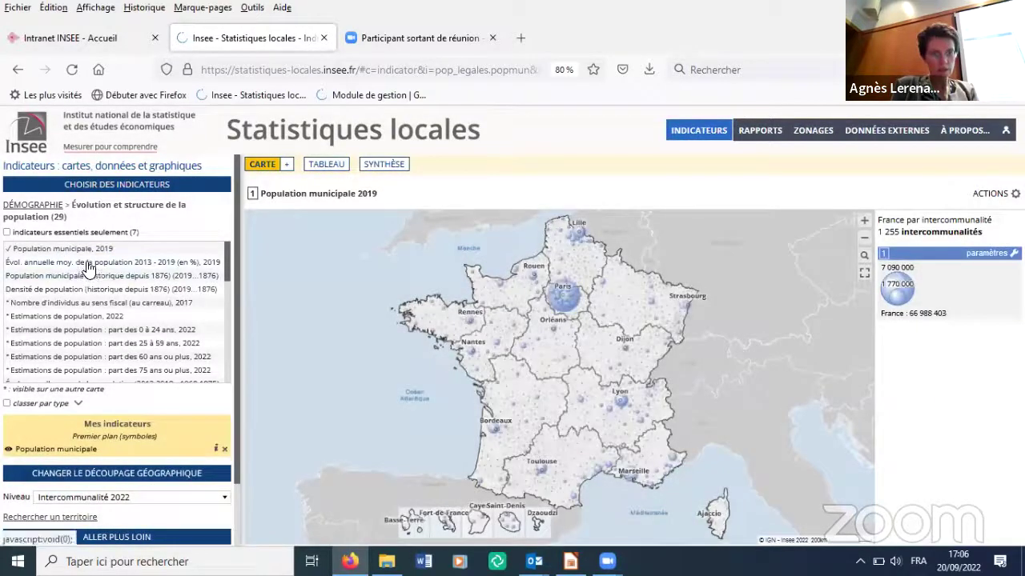
pyautogui.click(88, 267)
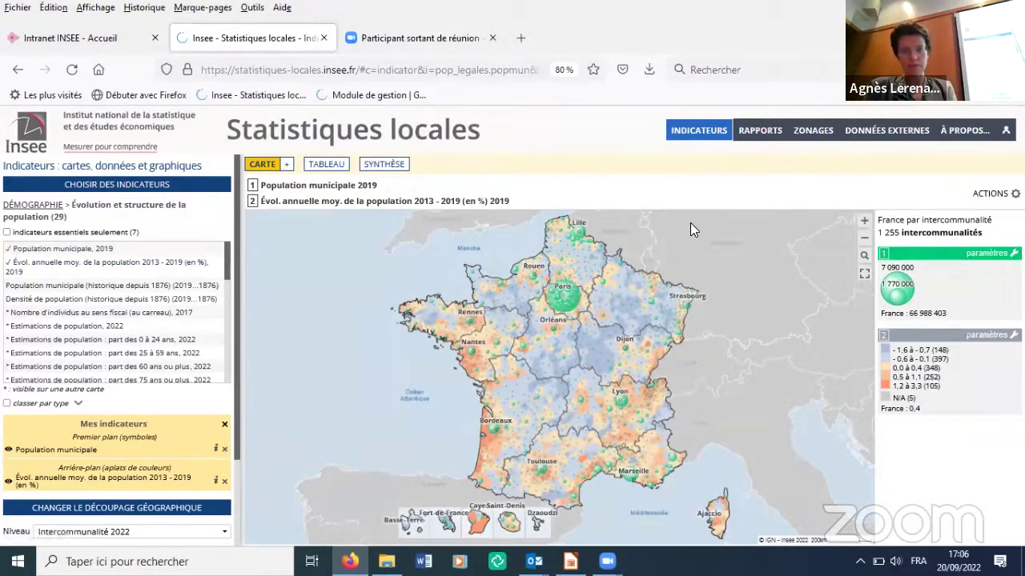
# Examine the map's options for exporting and reusing it and for adding background, zoning and overlay layers.
pyautogui.click(983, 198)
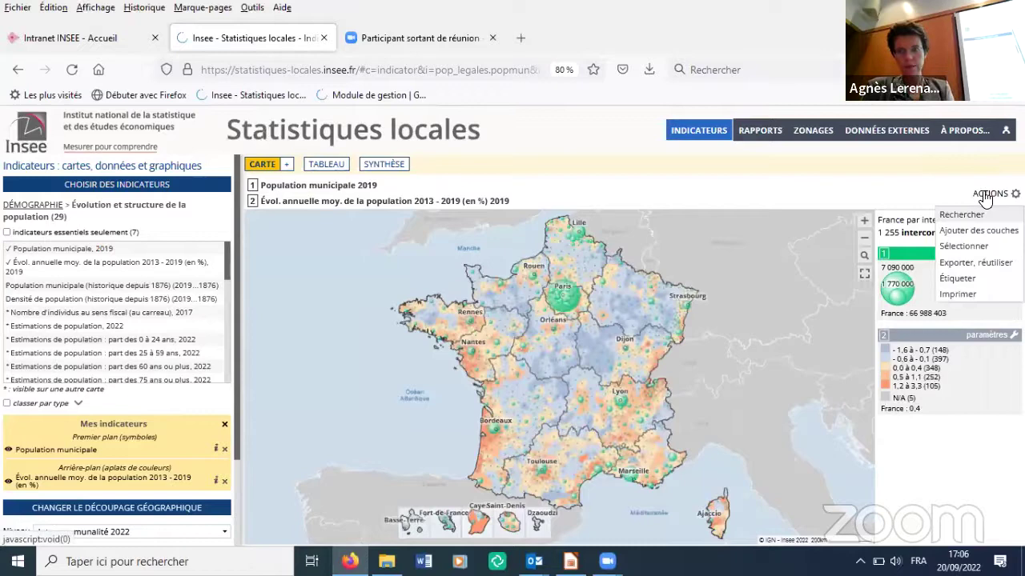
pyautogui.click(981, 262)
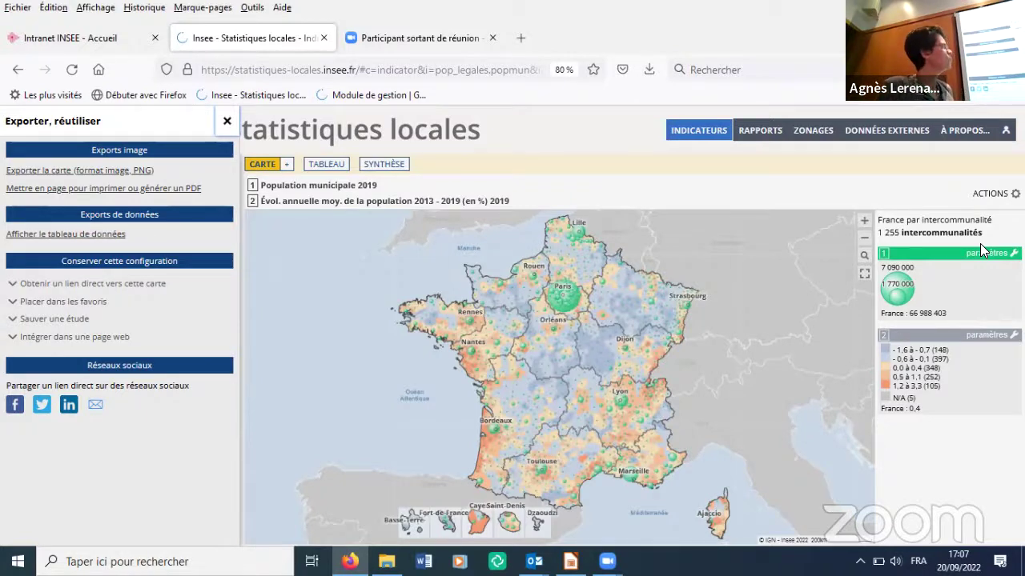
pyautogui.click(990, 197)
pyautogui.click(990, 194)
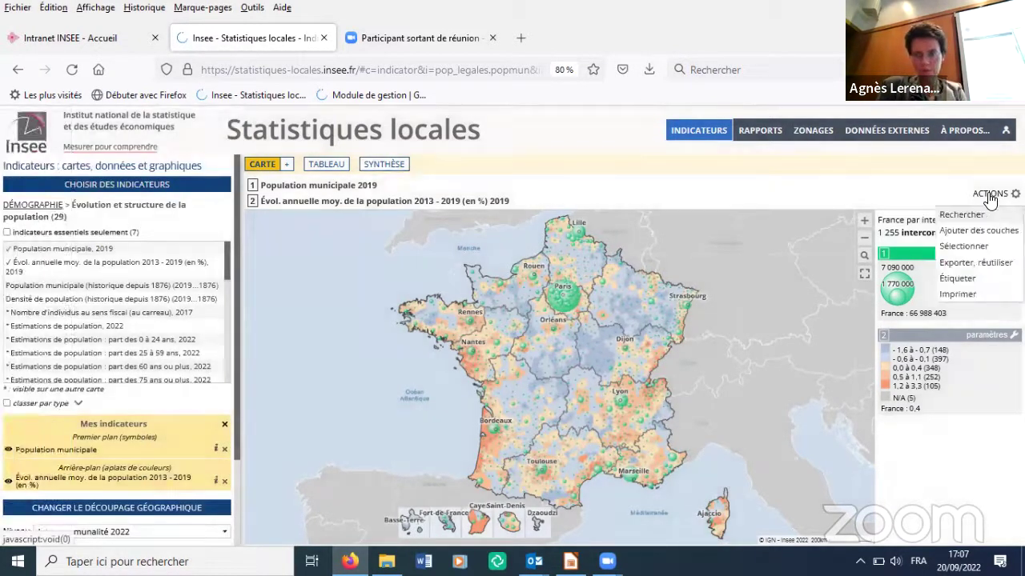
pyautogui.click(997, 231)
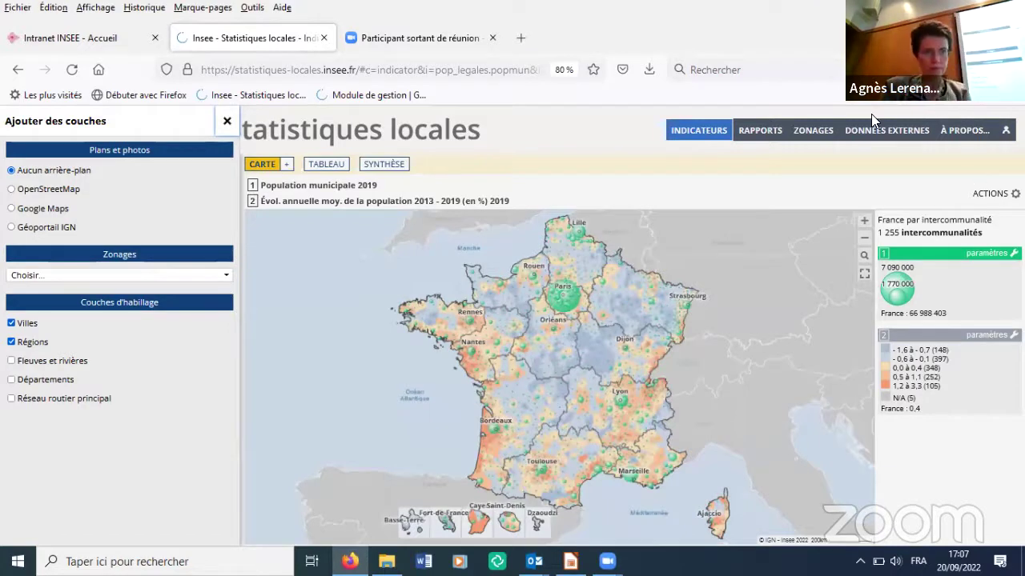
pyautogui.click(226, 121)
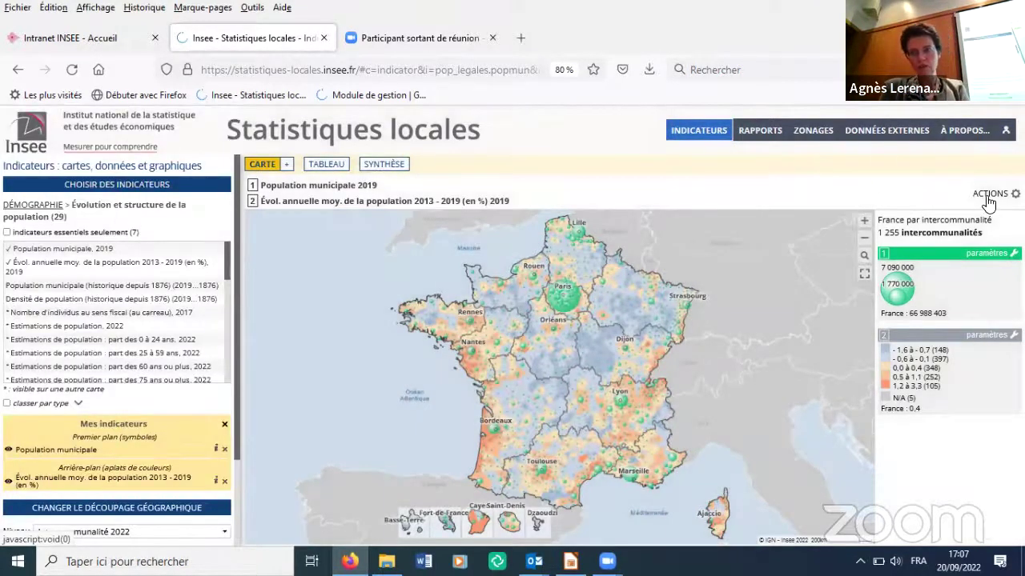
pyautogui.click(988, 197)
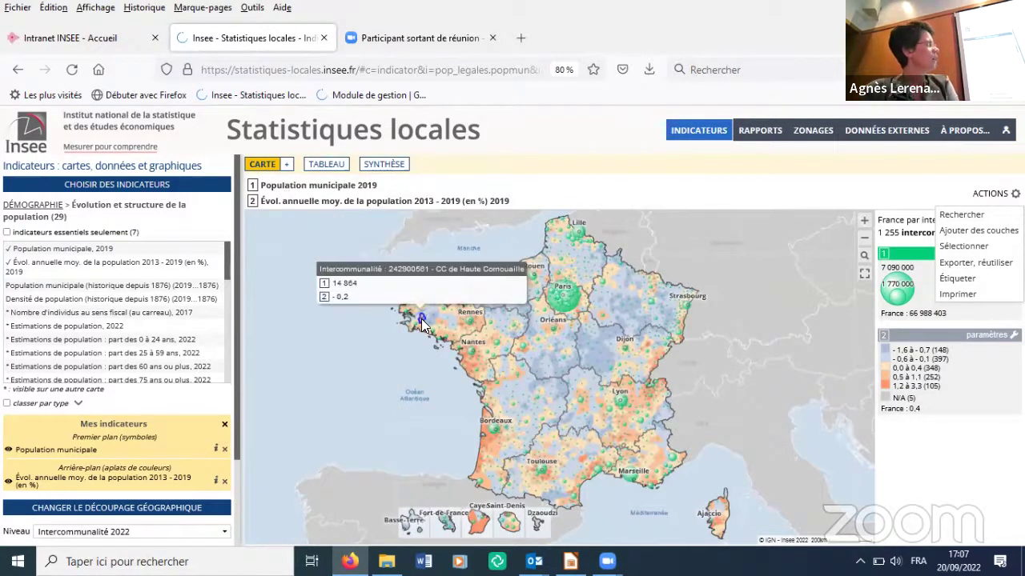
# Show the indicators as a table and add annual population change due to solde naturel and Répartition de la pop. en 3 classes d'âges.
pyautogui.click(321, 166)
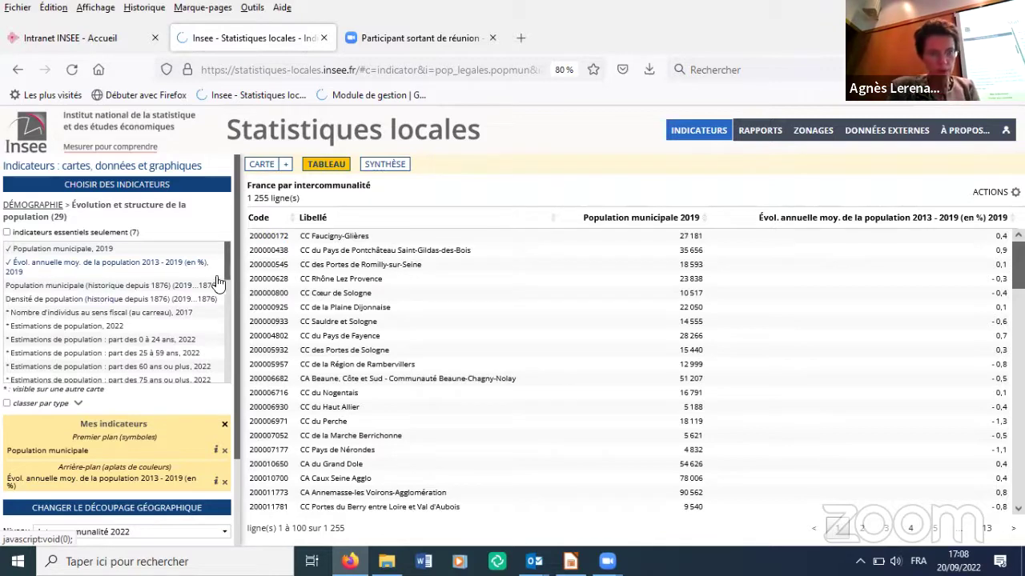
pyautogui.scroll(-2, 224, 277)
pyautogui.scroll(-2, 227, 294)
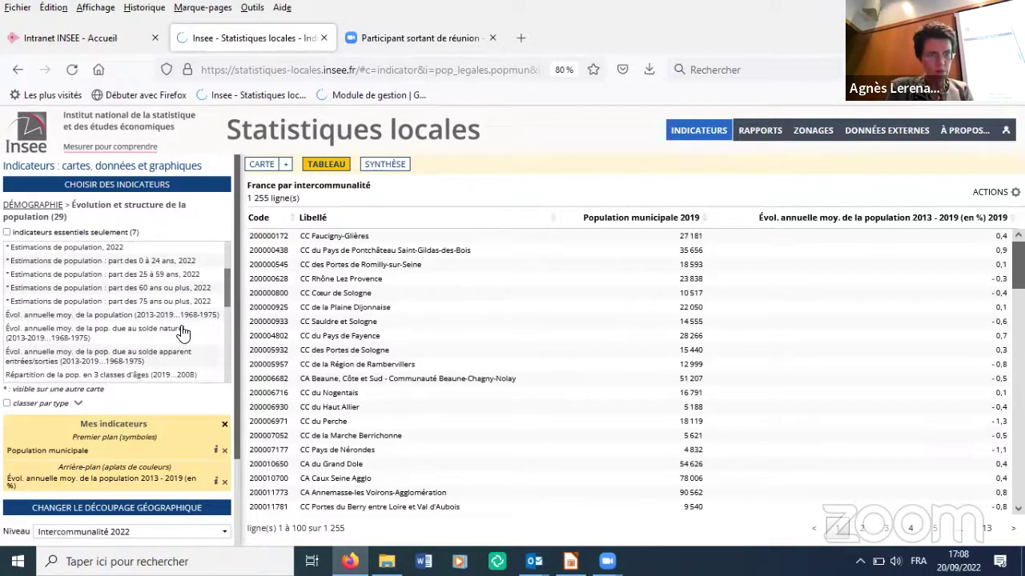
pyautogui.click(91, 334)
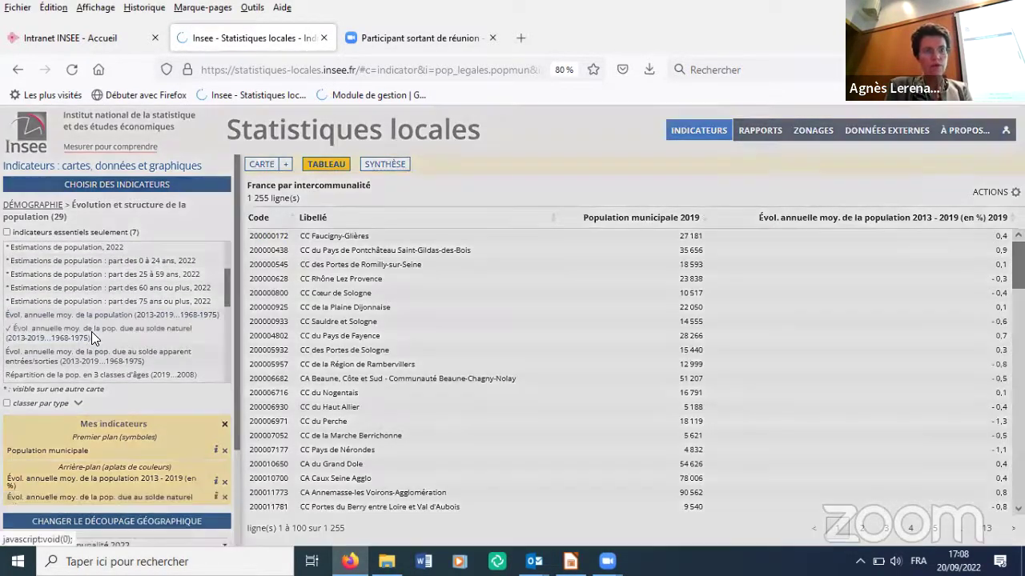
pyautogui.click(101, 373)
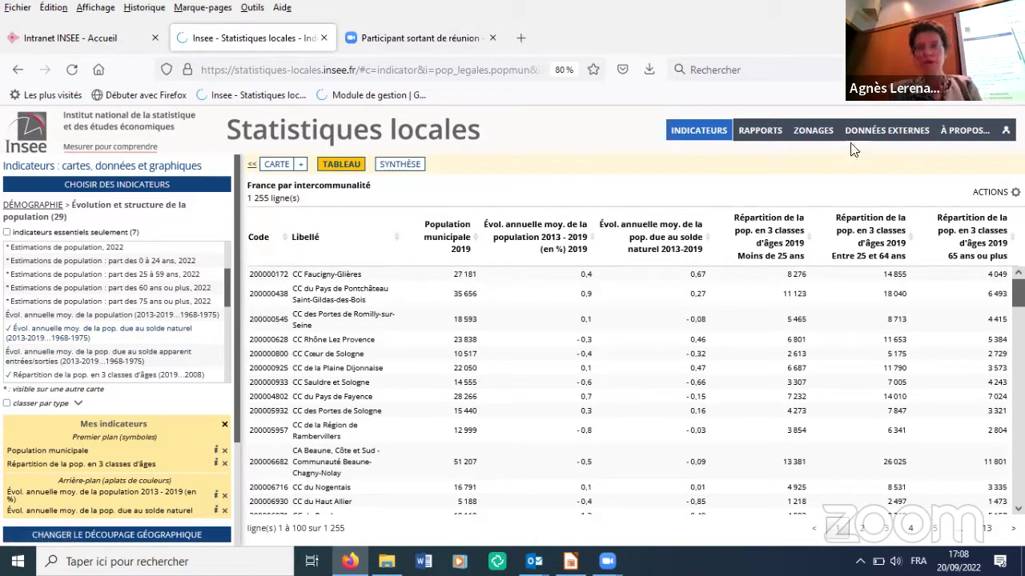
# Export the whole intercommunalité table in Excel (xlsx) format.
pyautogui.click(982, 196)
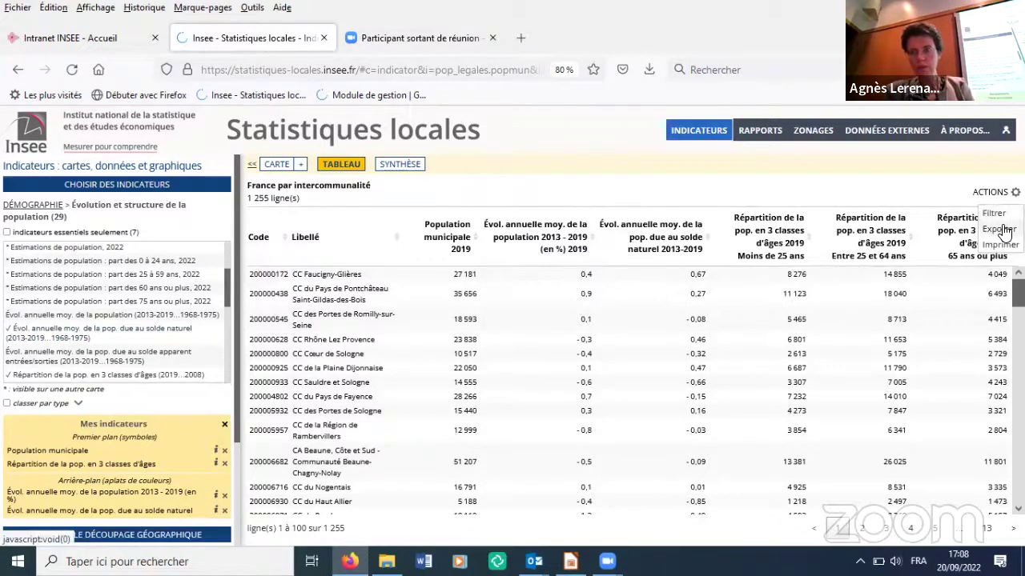
pyautogui.click(998, 230)
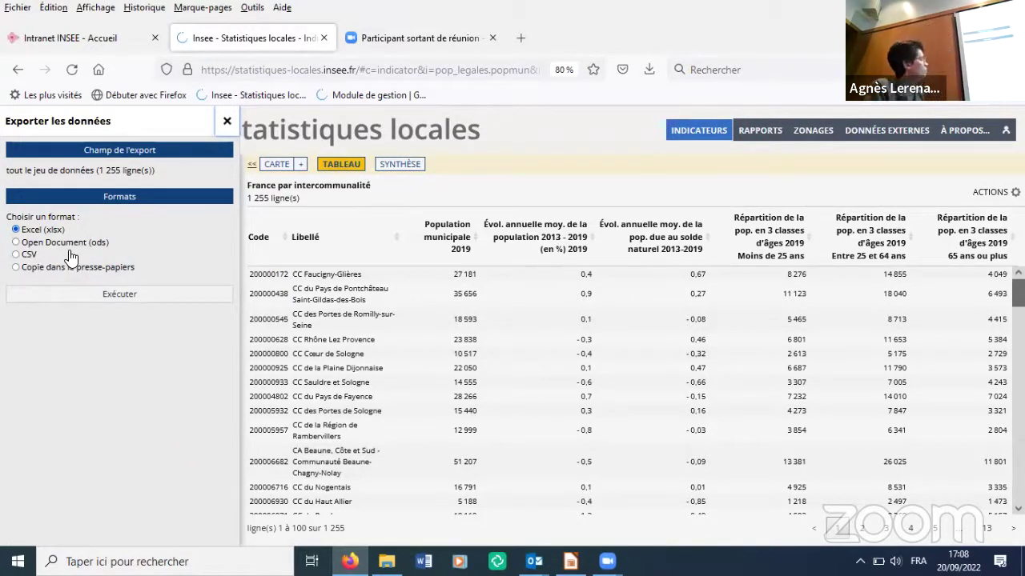
pyautogui.click(117, 295)
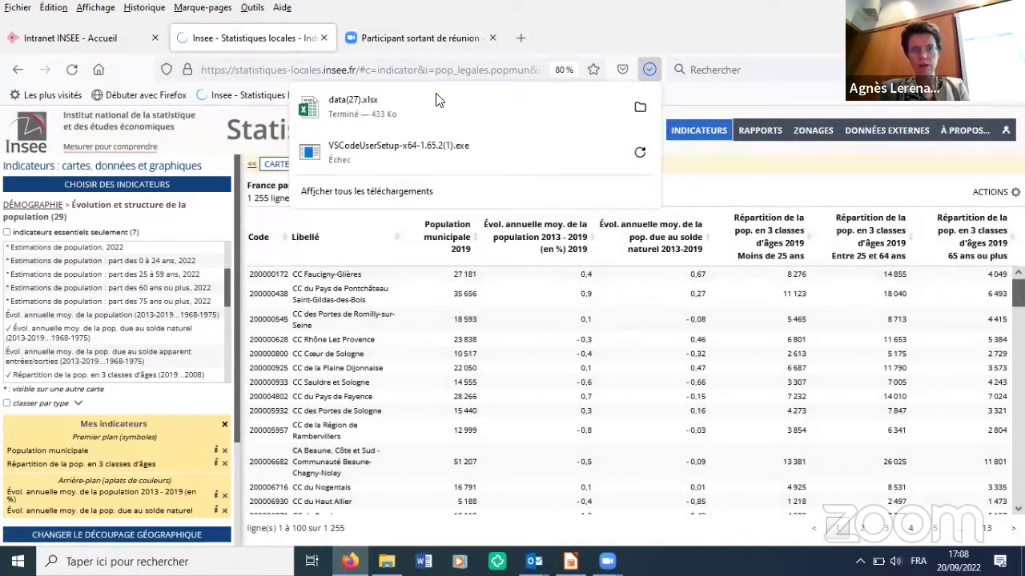
# Open the exported workbook in LibreOffice Calc and view the indicator description on sheet Indic1, returning to the Data sheet.
pyautogui.click(439, 96)
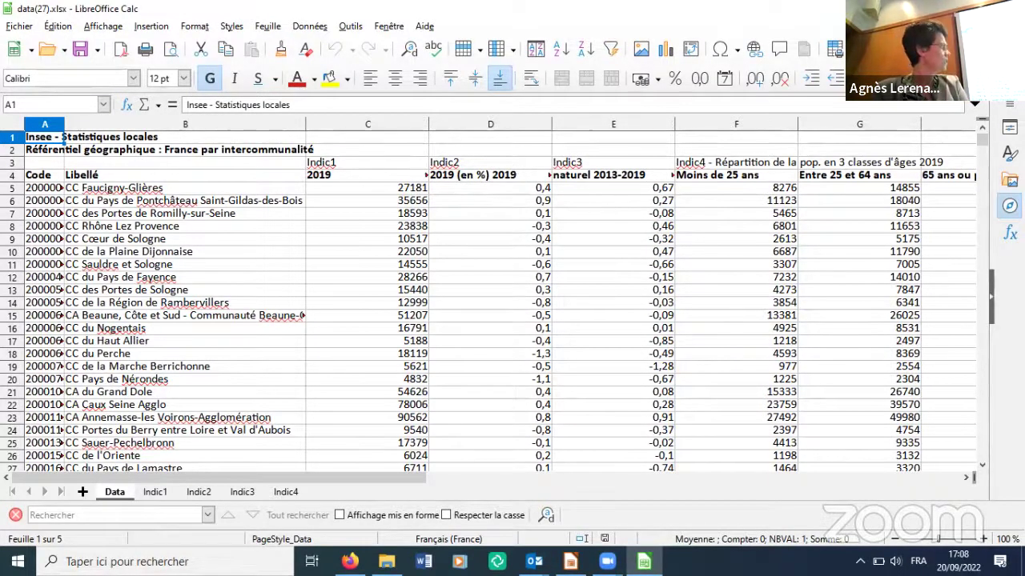
pyautogui.click(155, 495)
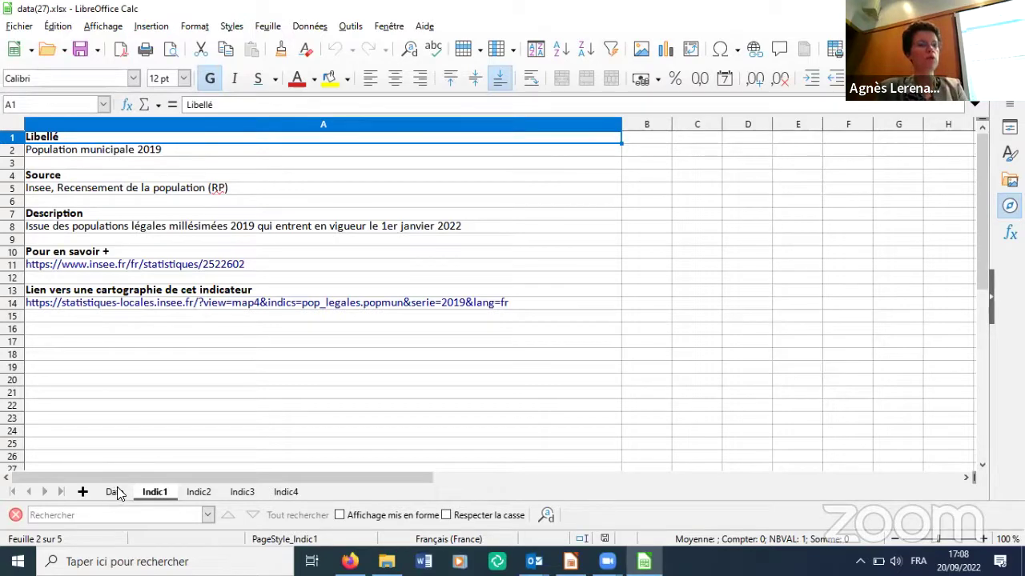
pyautogui.click(117, 493)
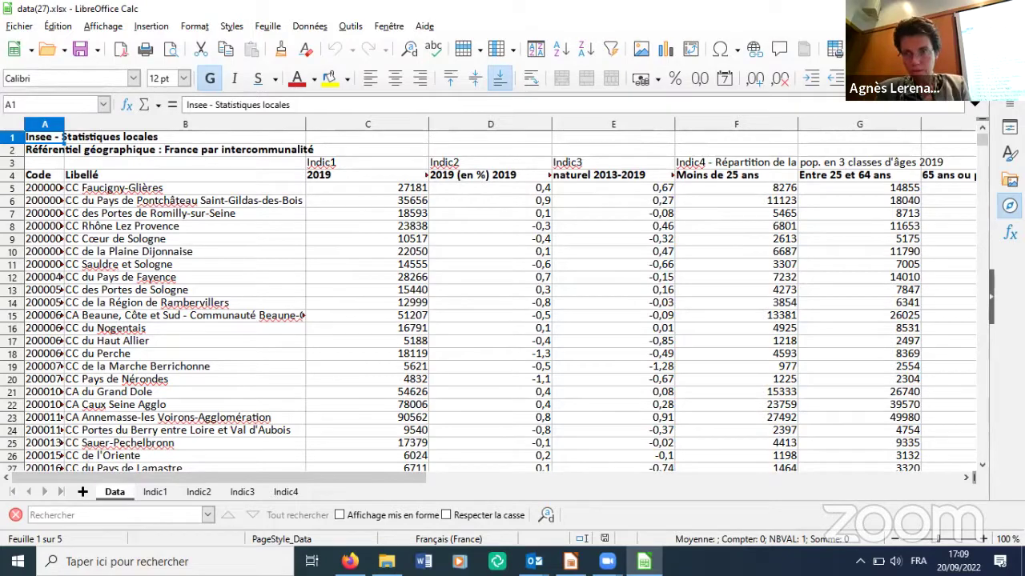
# Switch back to Firefox, return to the indicator map and remove all selected indicators.
pyautogui.hotkey('alt', 'Tab')
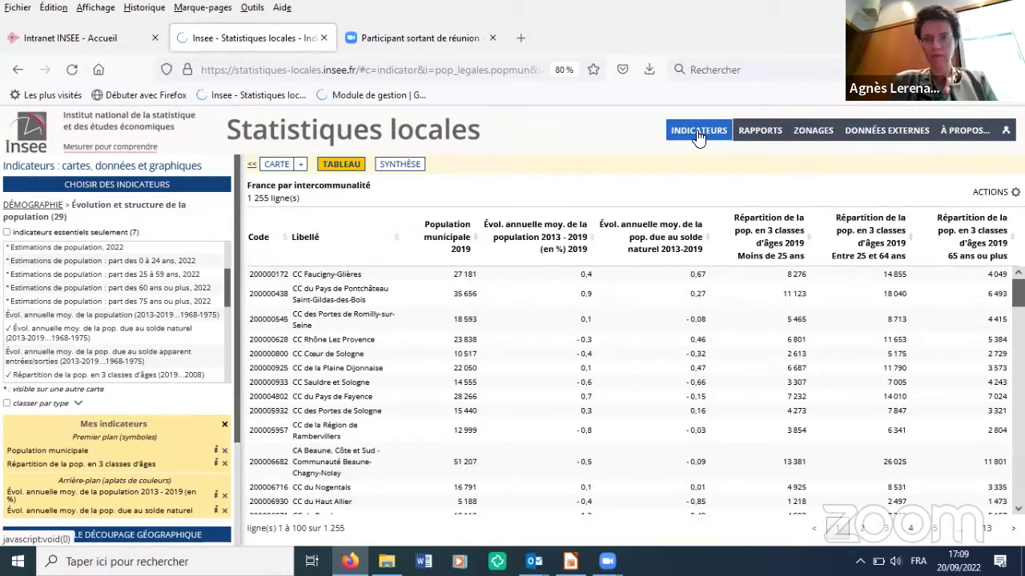
pyautogui.click(696, 136)
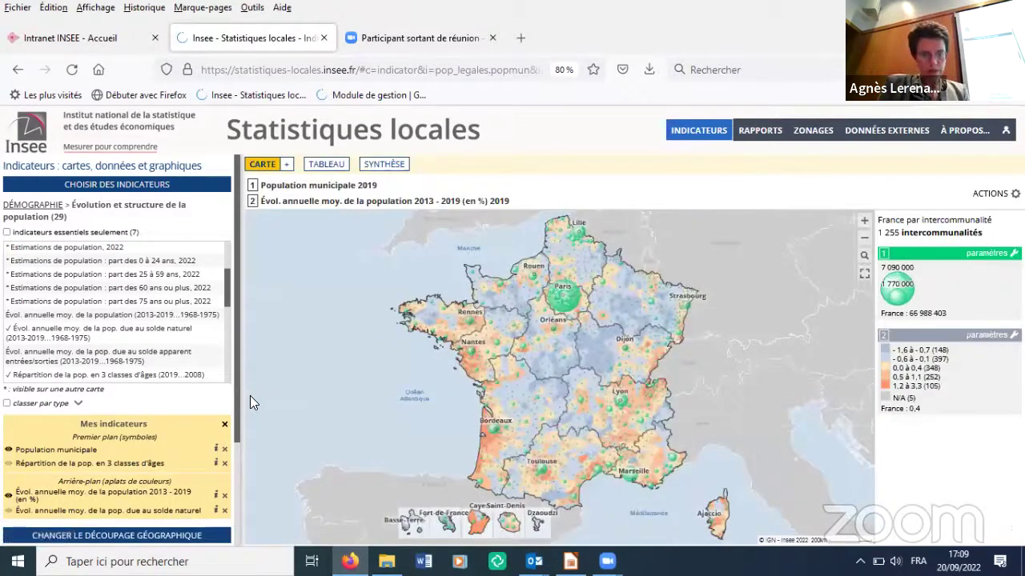
pyautogui.click(224, 425)
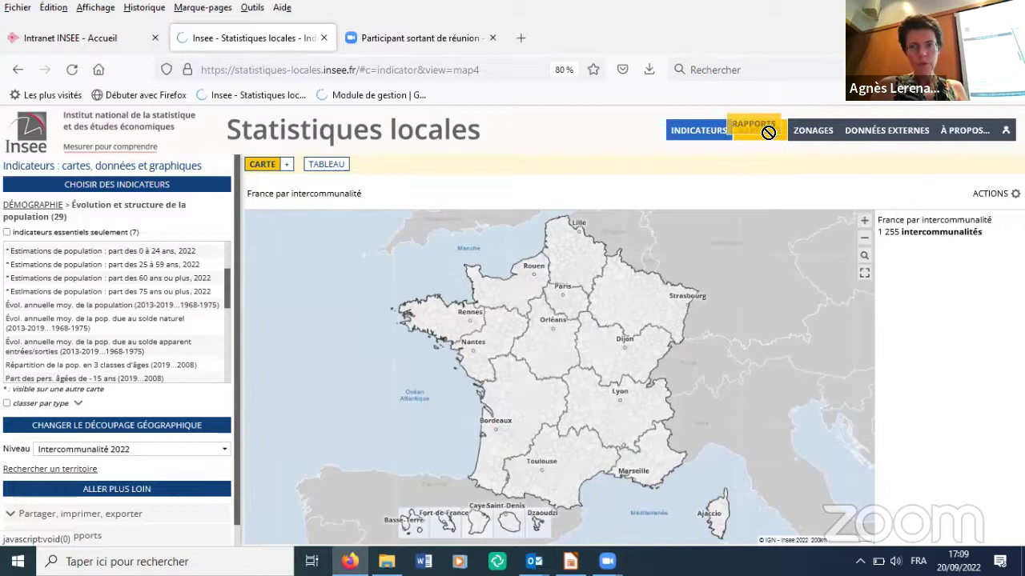
# Open the Rapports section, read through the Comparateur de territoires for Nantes Métropole, and show the report's print and export options.
pyautogui.click(759, 130)
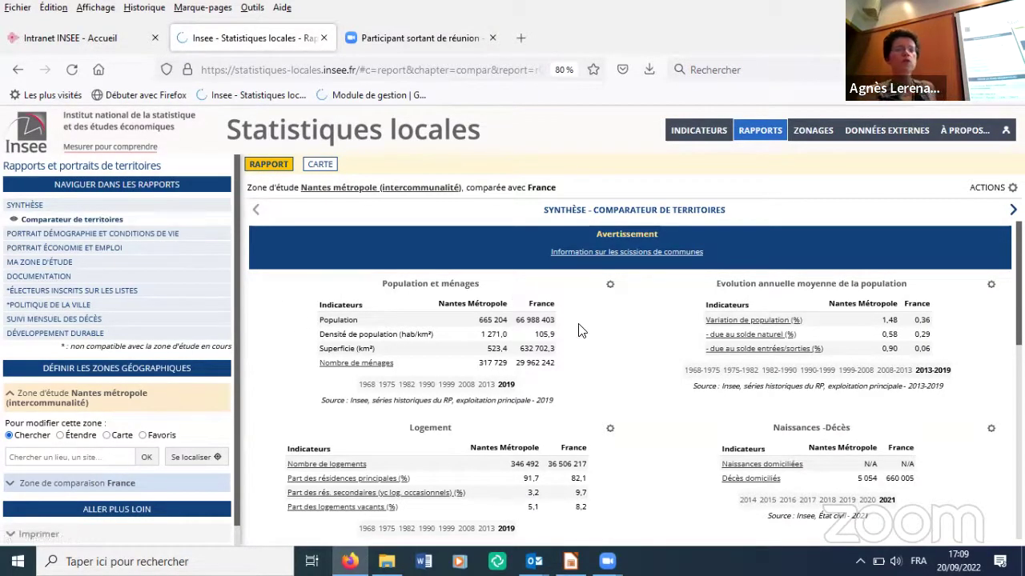
pyautogui.scroll(-5, 583, 333)
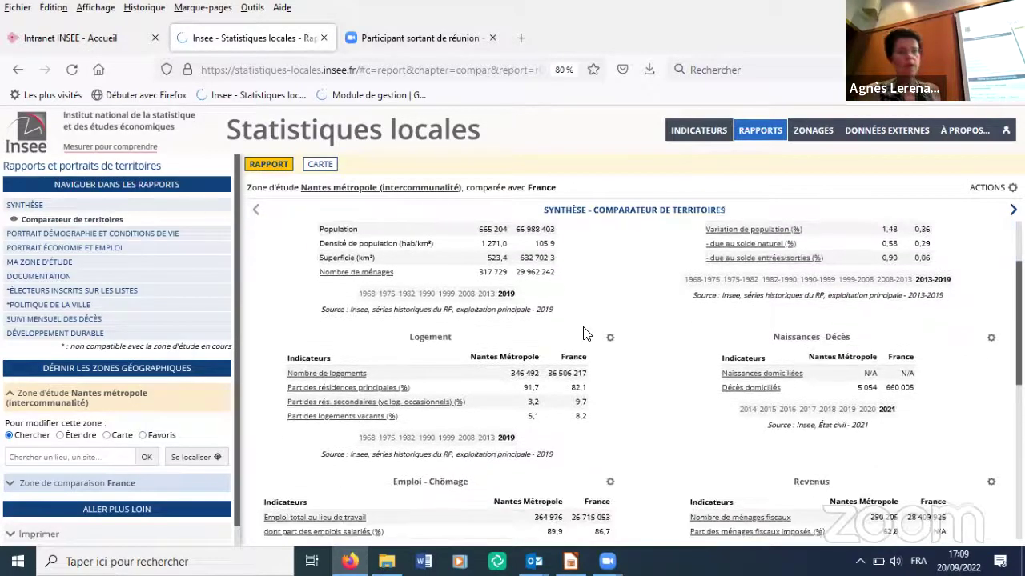
pyautogui.scroll(-3, 584, 334)
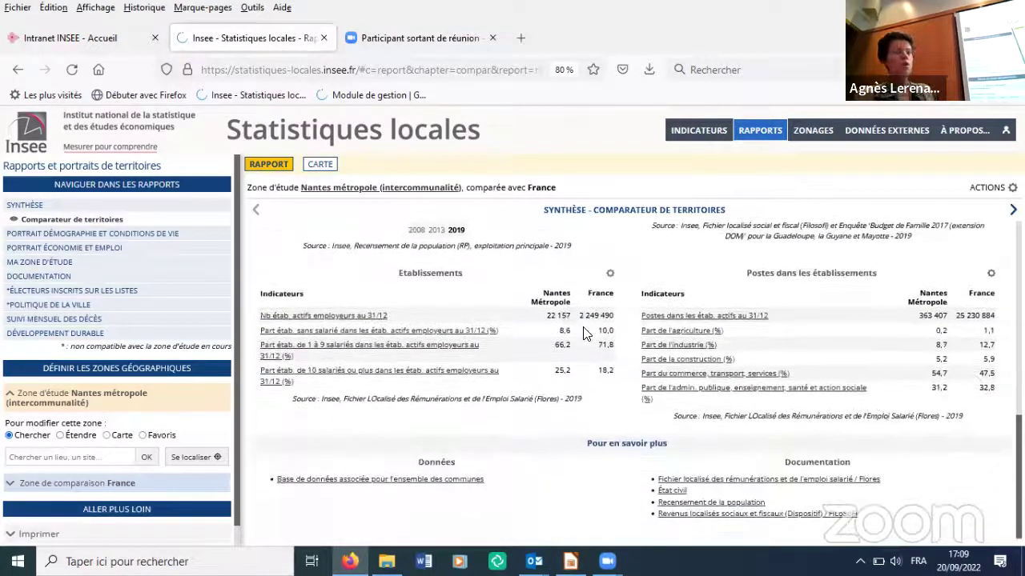
pyautogui.scroll(2, 584, 333)
pyautogui.scroll(3, 583, 334)
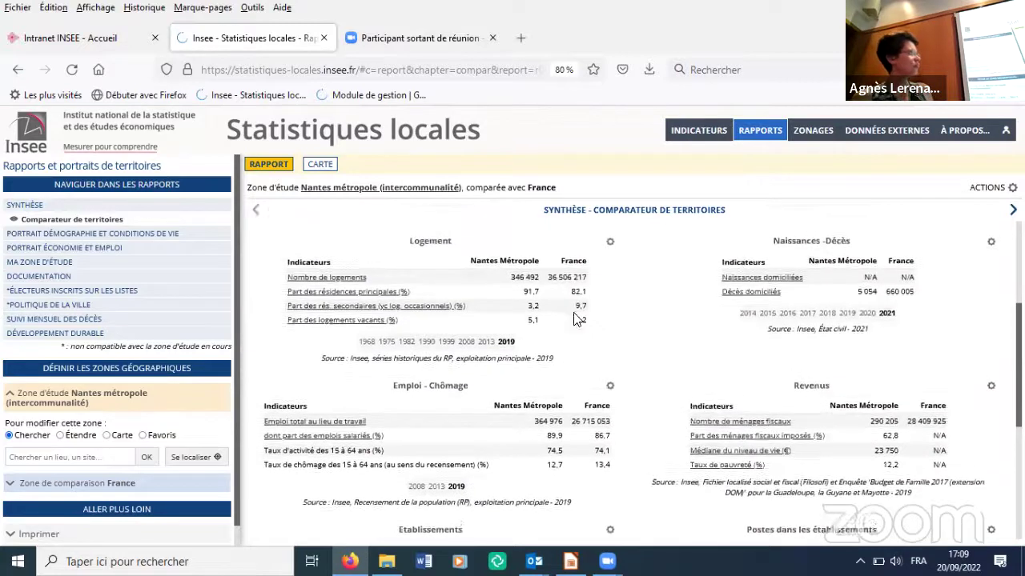
pyautogui.click(939, 138)
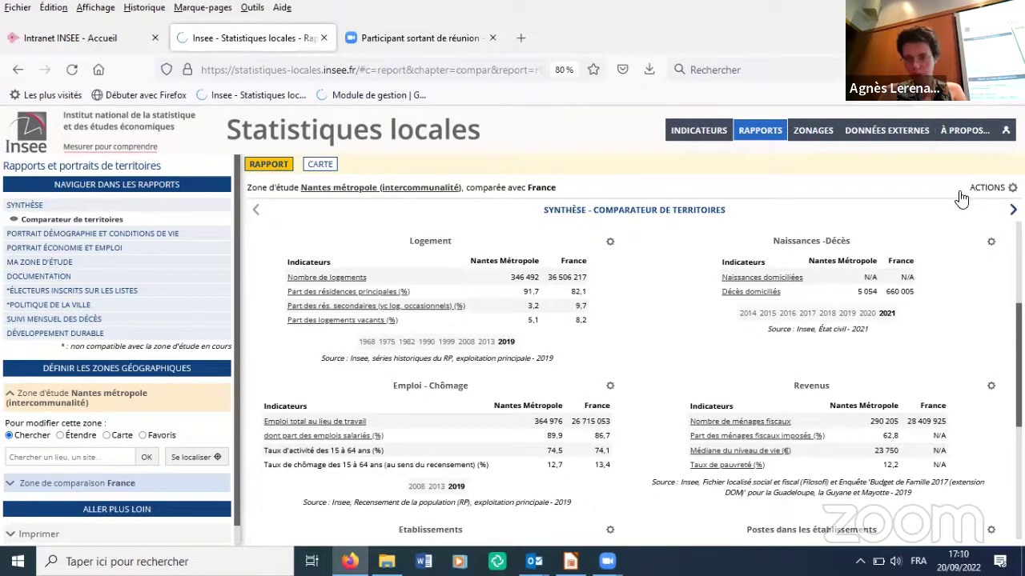
pyautogui.click(983, 190)
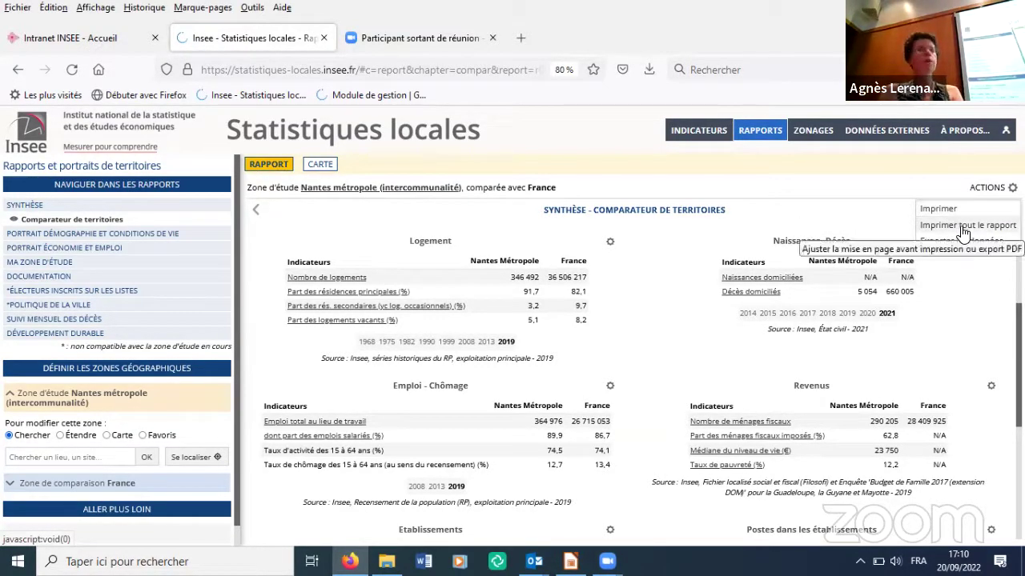
# View the Portrait démographie et conditions de vie and Portrait économie et emploi reports, and collapse the latter's chapter list.
pyautogui.click(103, 234)
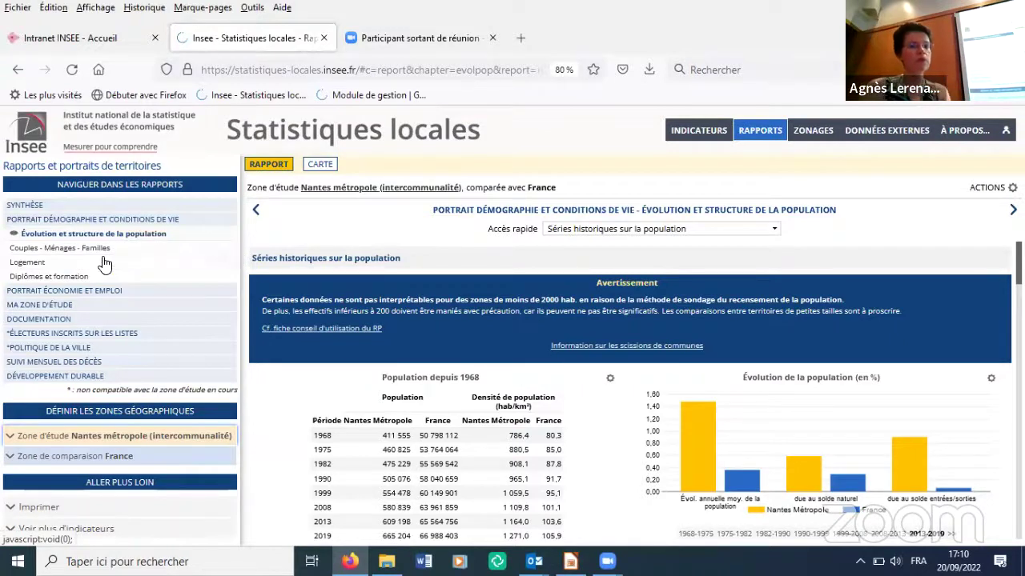
pyautogui.click(88, 290)
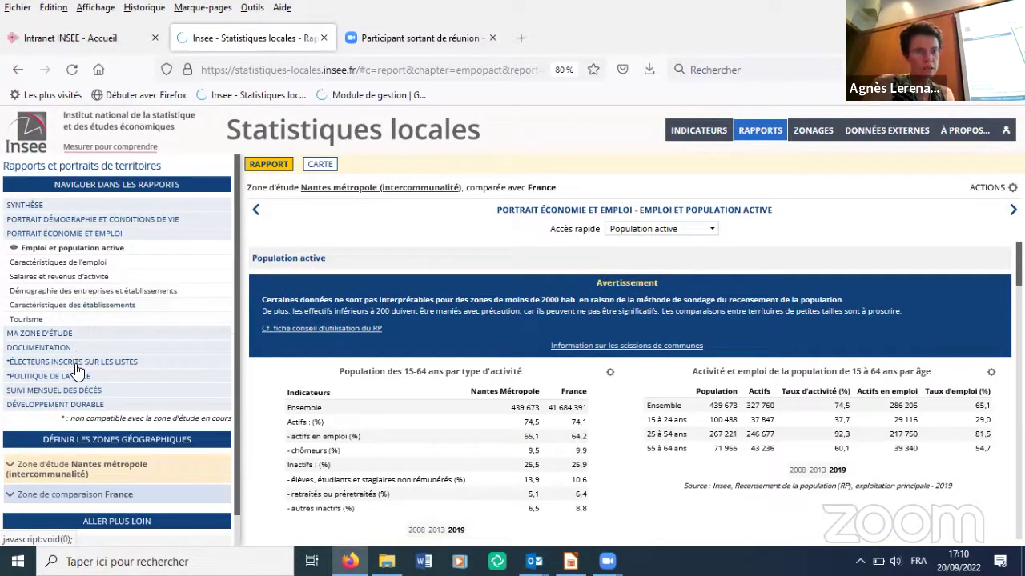
pyautogui.click(50, 234)
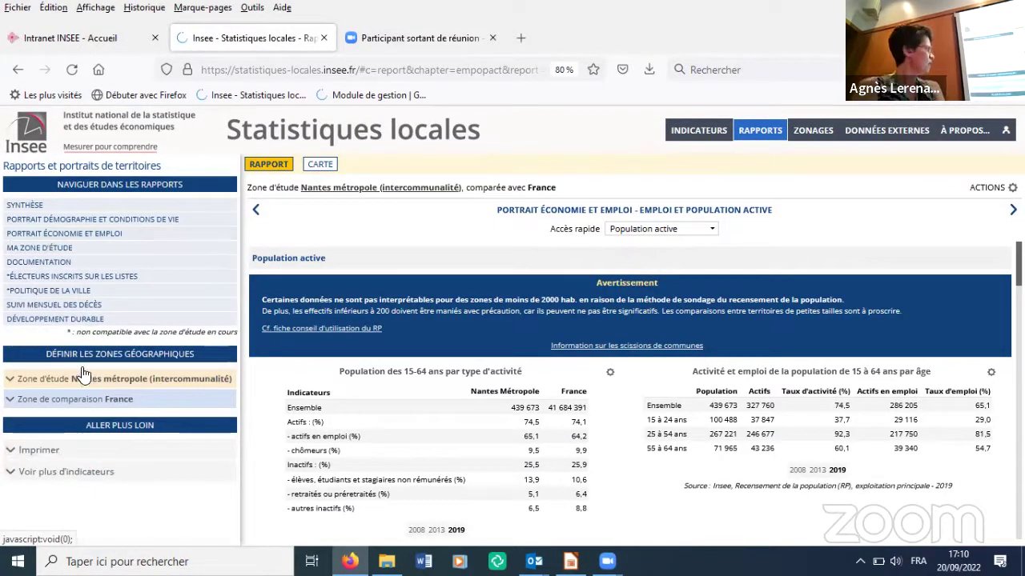
# Open the Développement durable report on Objectifs 1 à 5 and examine its charts for goals 1 and 2.
pyautogui.click(37, 319)
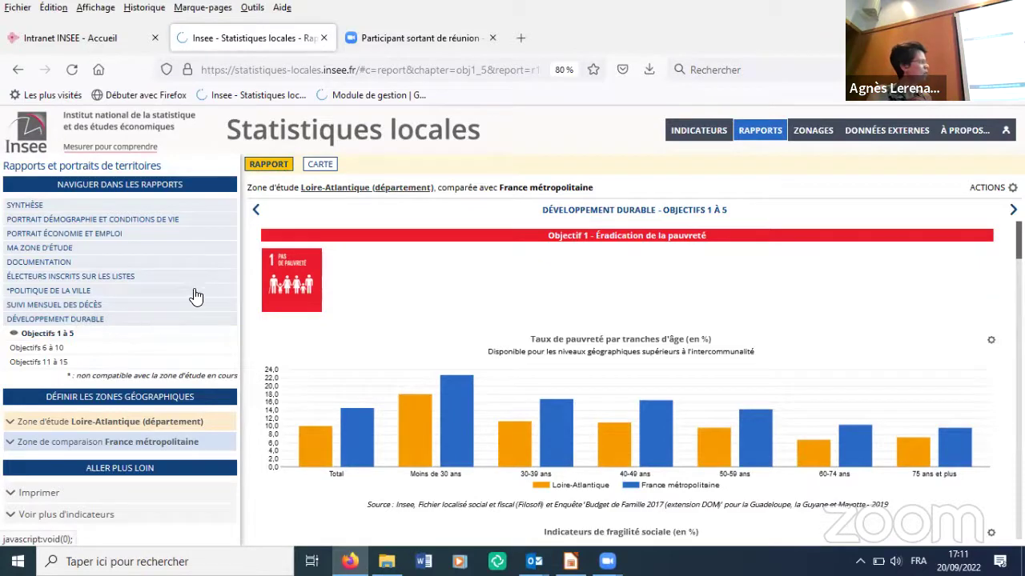
pyautogui.scroll(-5, 425, 332)
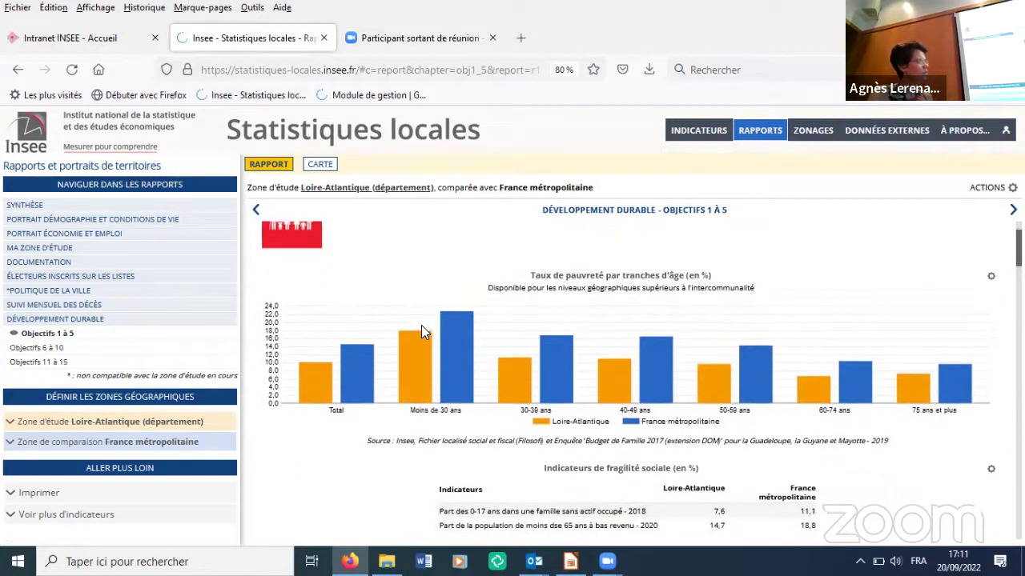
pyautogui.scroll(-2, 424, 333)
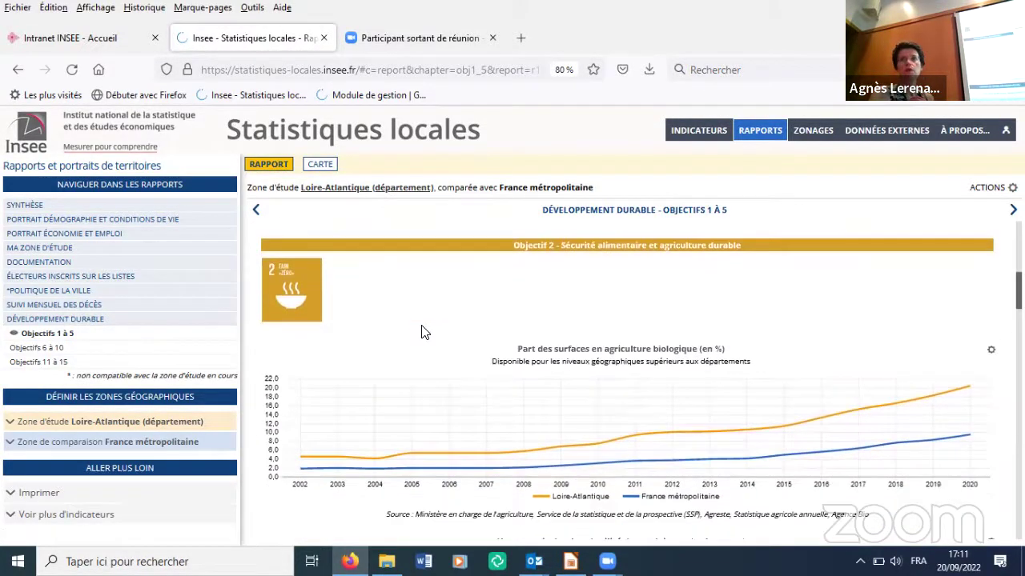
pyautogui.scroll(-1, 424, 332)
pyautogui.scroll(8, 424, 333)
pyautogui.scroll(3, 424, 332)
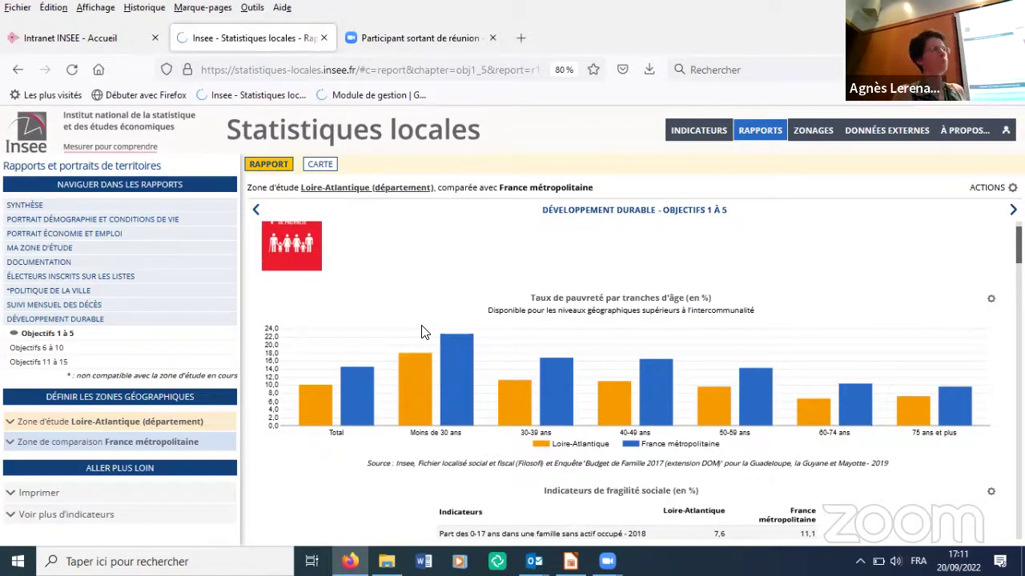
pyautogui.rightClick(590, 384)
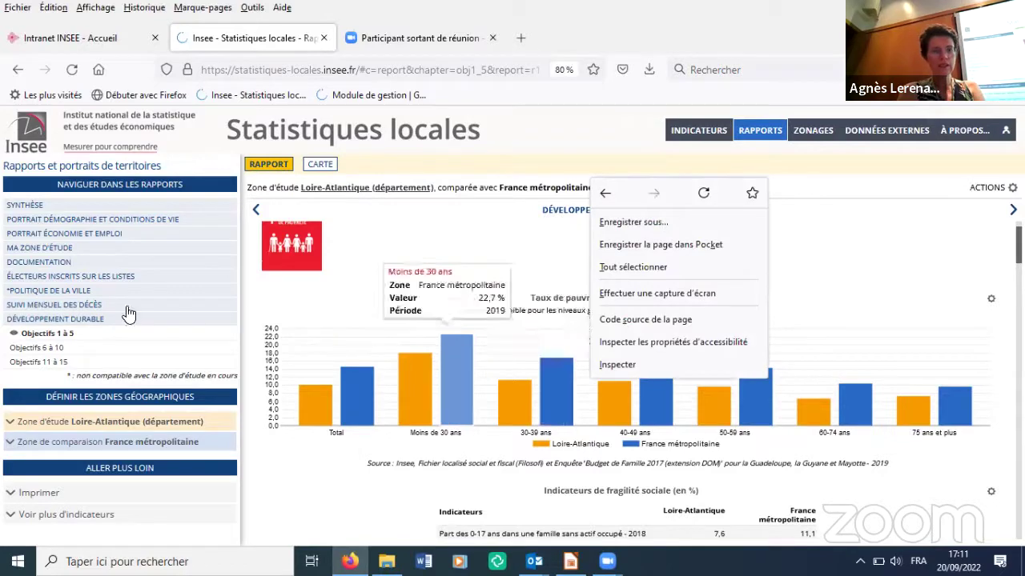
# Open the Suivi mensuel des décès report and change its study zone to the Guadeloupe (971) département.
pyautogui.click(60, 309)
pyautogui.click(60, 309)
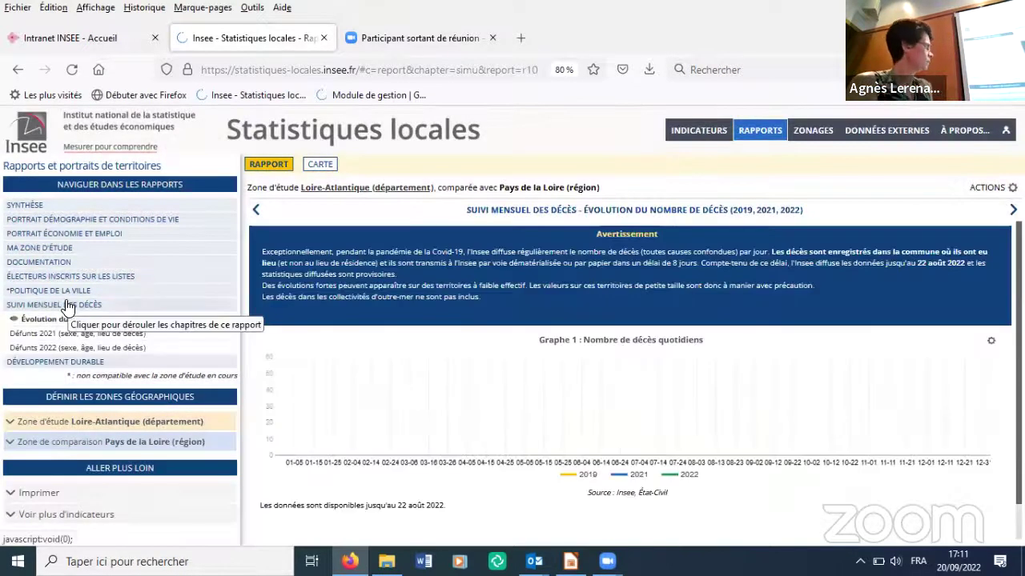
pyautogui.click(104, 422)
pyautogui.click(82, 476)
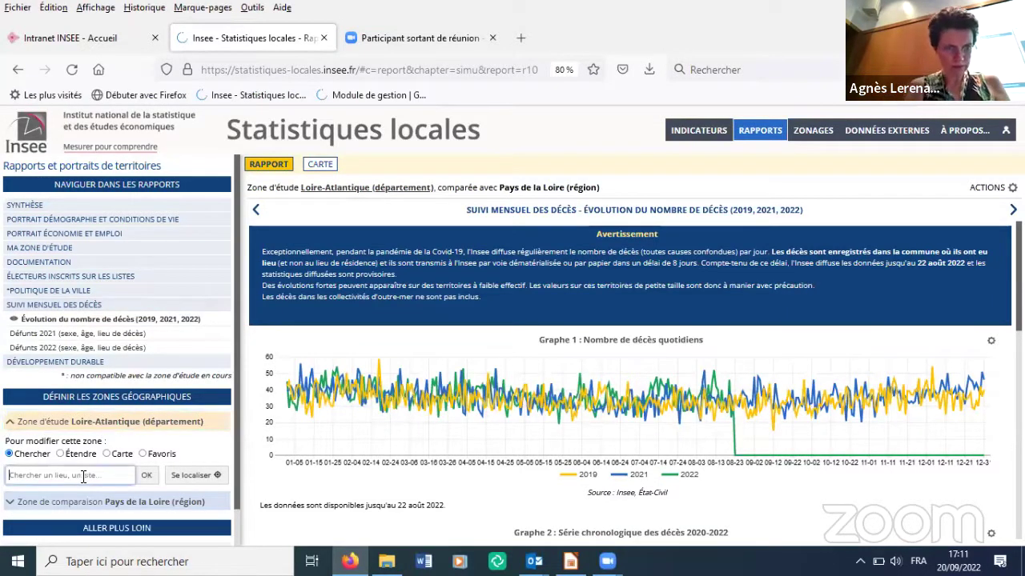
pyautogui.write('GUADELOUPE')
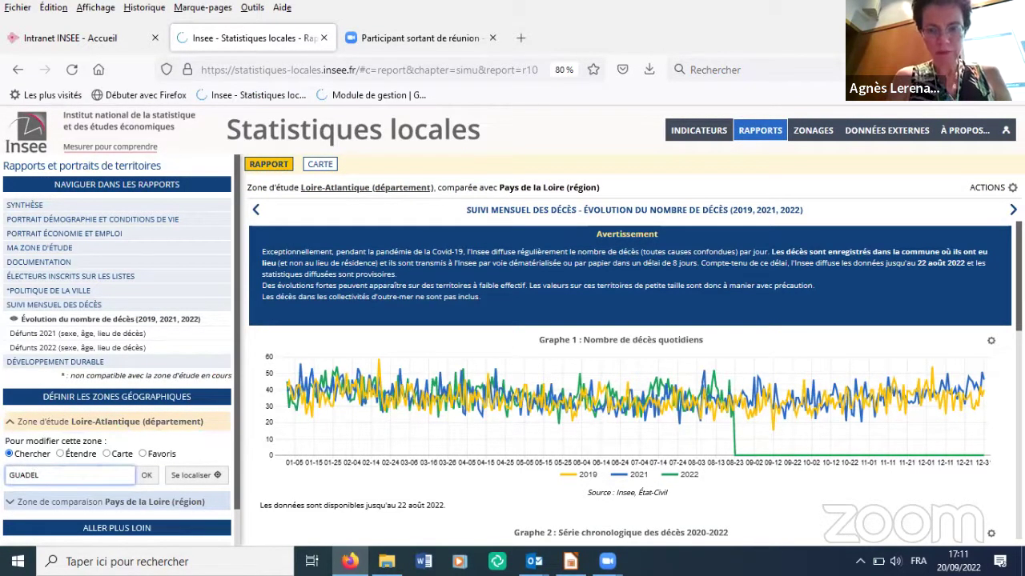
pyautogui.click(145, 477)
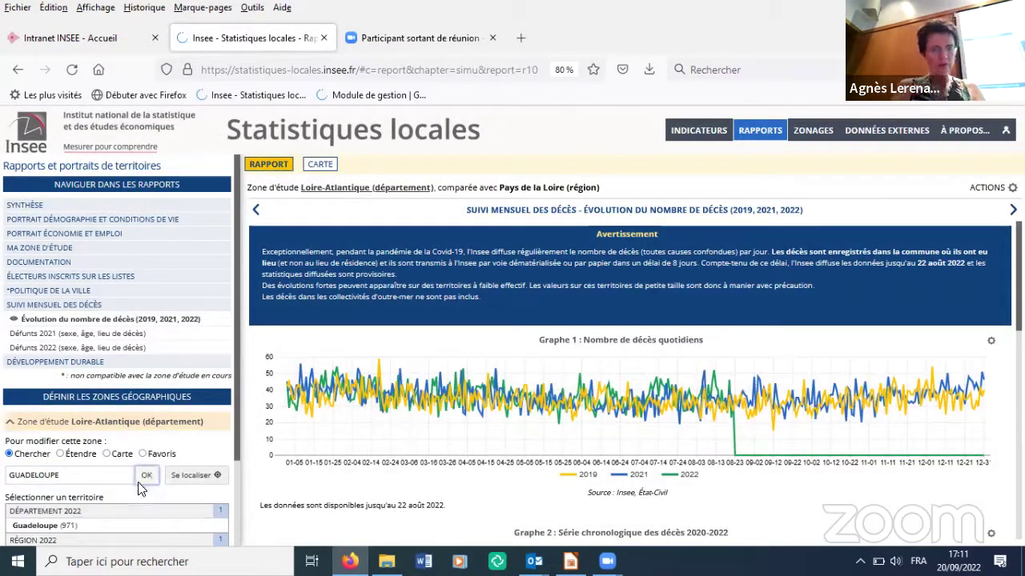
pyautogui.click(88, 531)
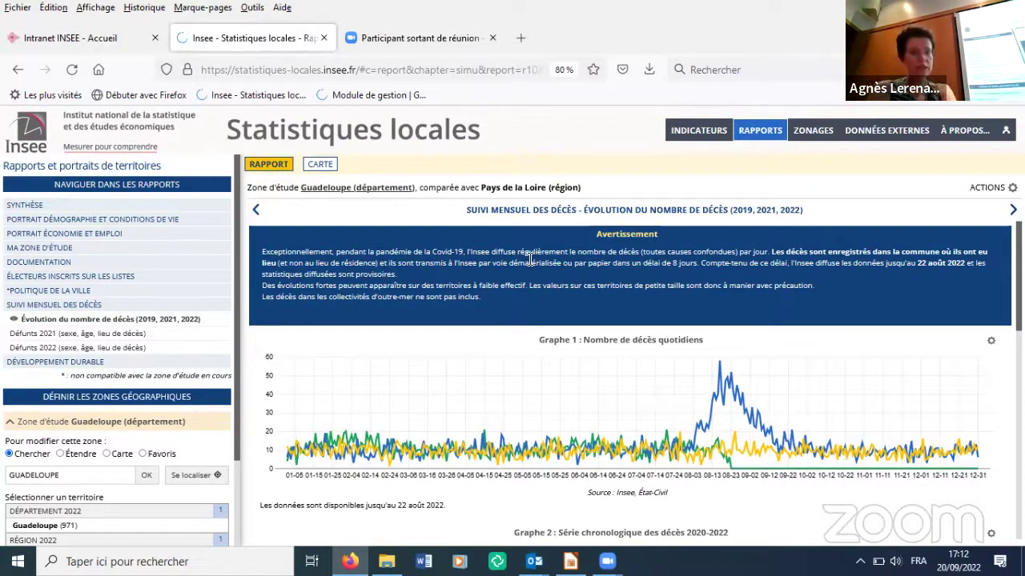
# Open the Politique de la ville report and examine its Démographie chapter down to the CAF allowance tables.
pyautogui.click(70, 292)
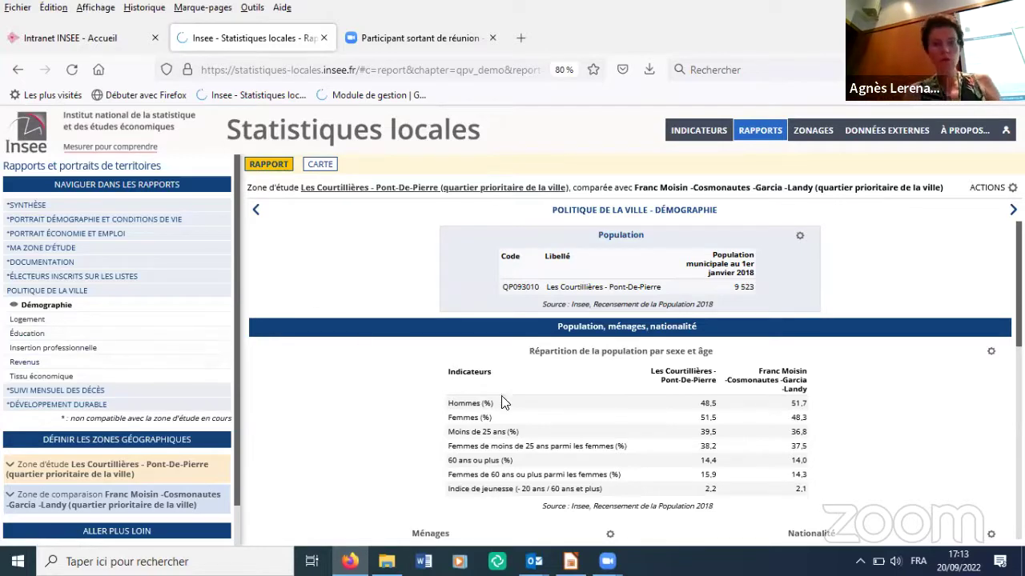
pyautogui.scroll(-10, 526, 412)
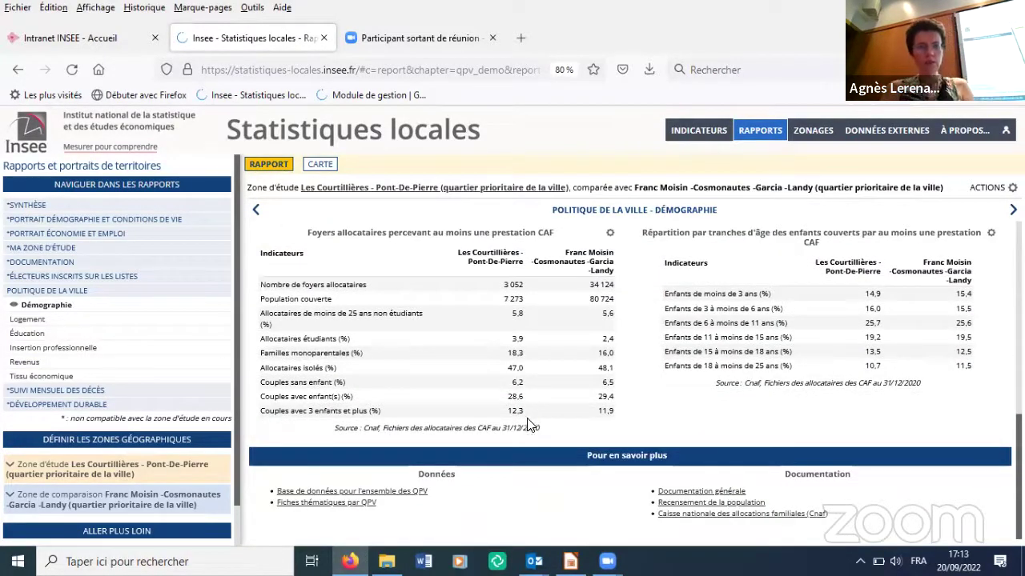
pyautogui.scroll(2, 522, 430)
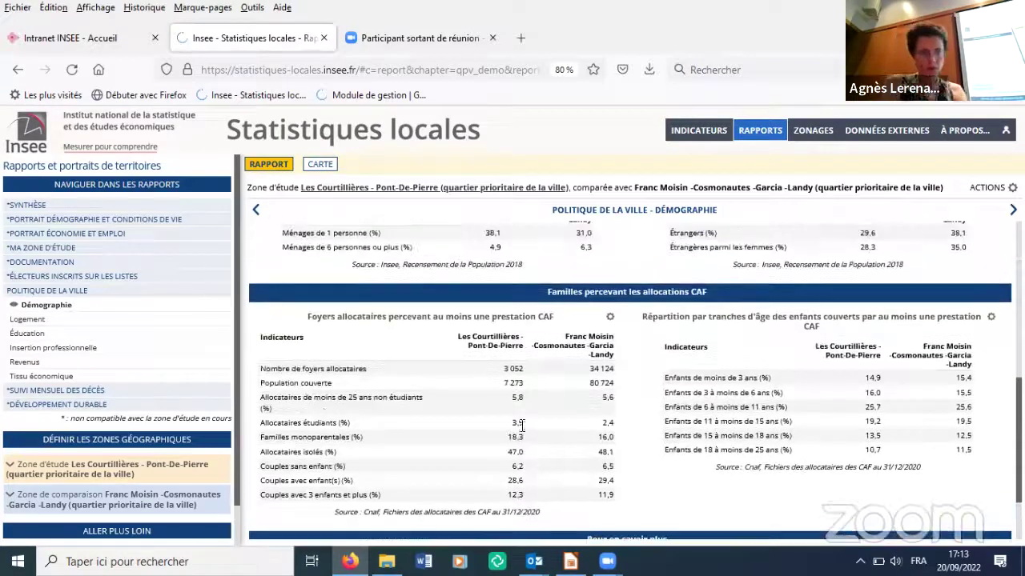
# Open the Insertion professionnelle chapter of Politique de la ville and examine its employment, subsidised contract and job seeker tables.
pyautogui.click(75, 349)
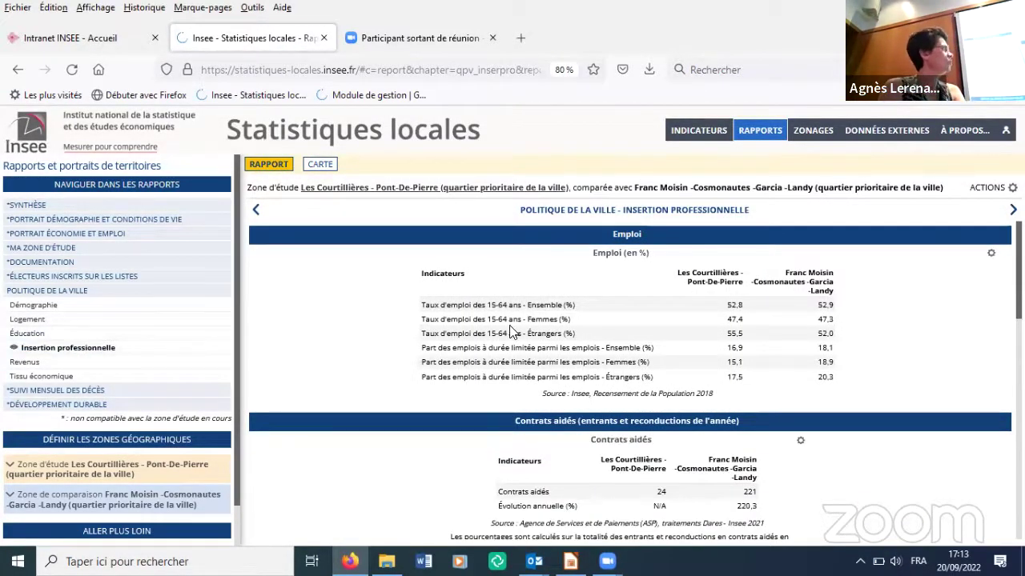
pyautogui.scroll(-1, 510, 327)
pyautogui.scroll(-8, 511, 331)
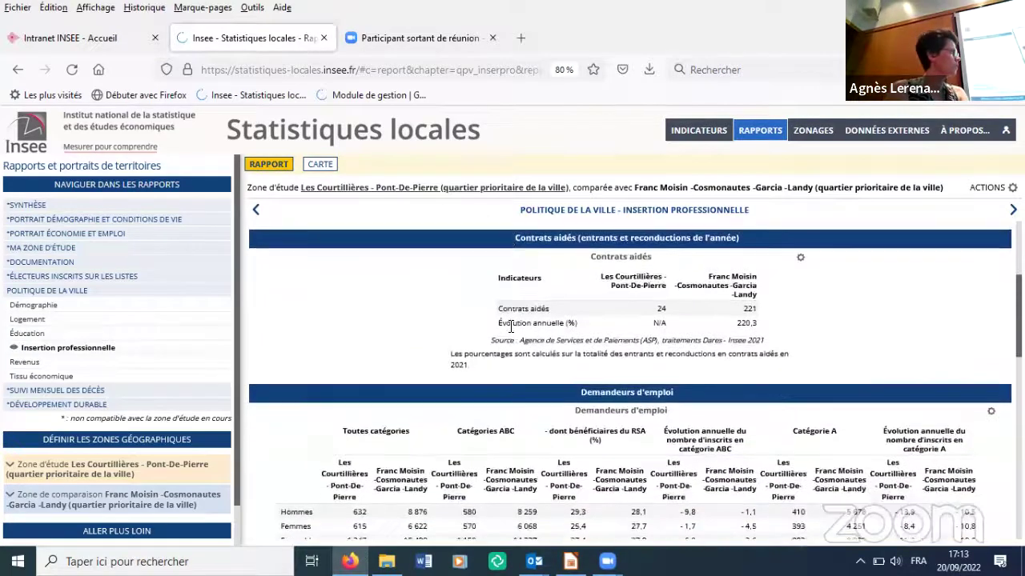
pyautogui.scroll(3, 512, 333)
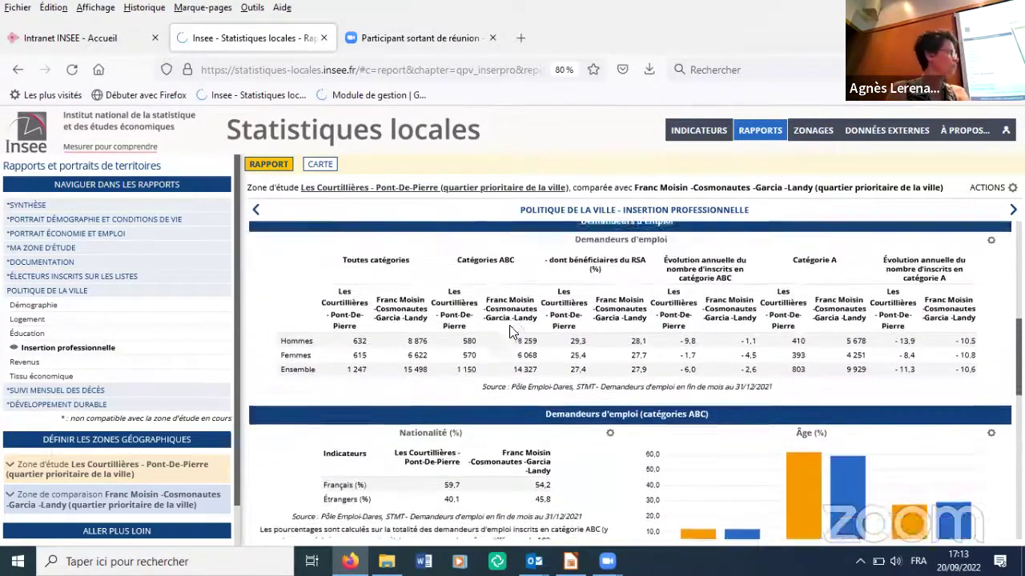
pyautogui.scroll(6, 538, 386)
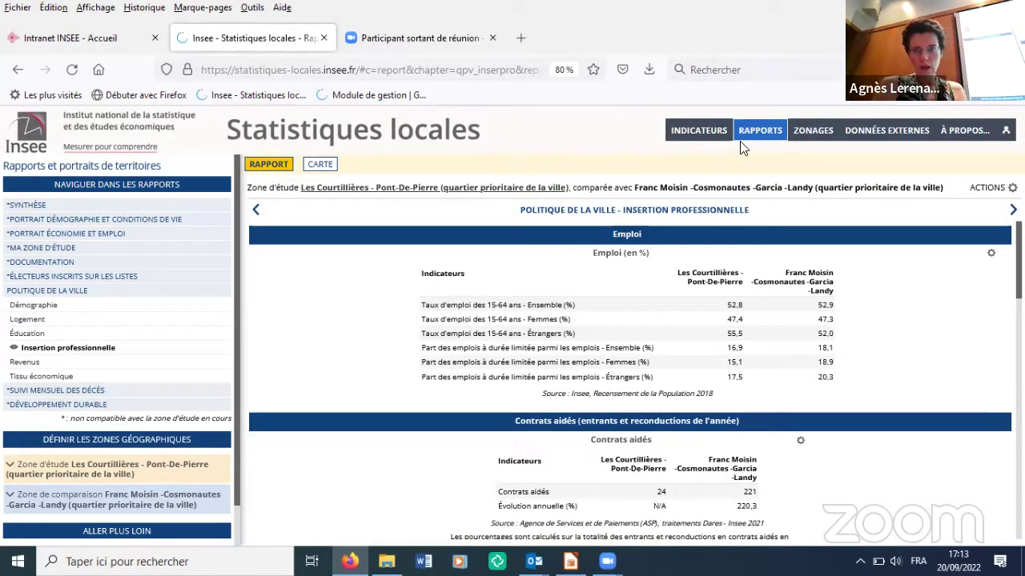
# Go to the Données externes page and open Jeu_donnees_import_Stat_locales.xlsx from the Salon_data_2022 folder in LibreOffice Calc.
pyautogui.click(761, 130)
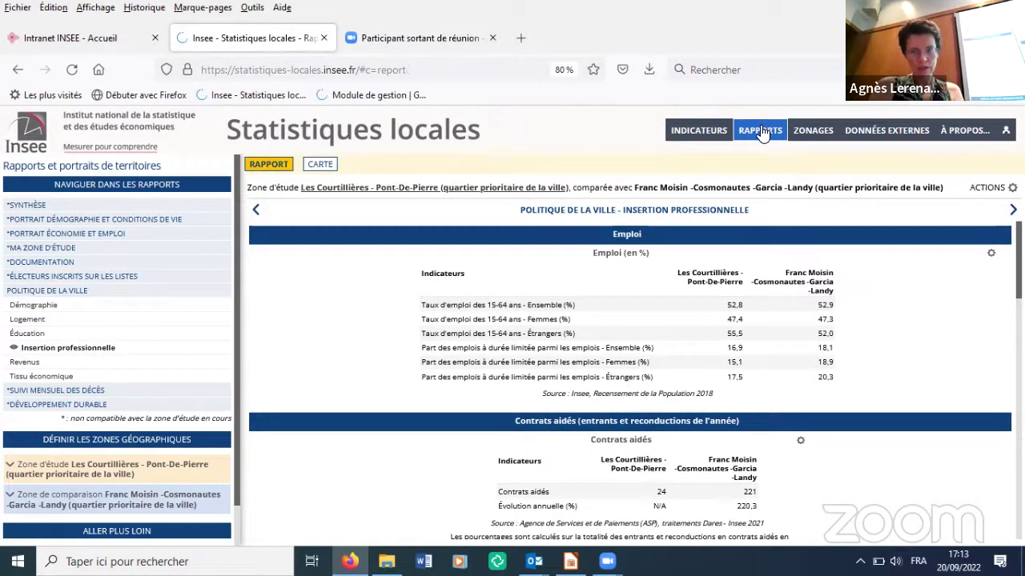
pyautogui.click(883, 131)
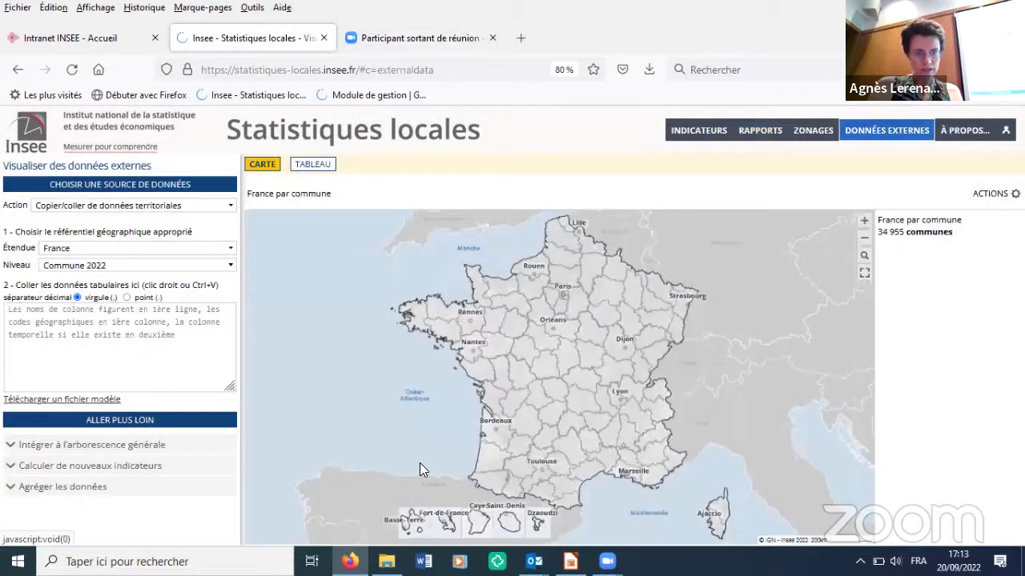
pyautogui.click(387, 561)
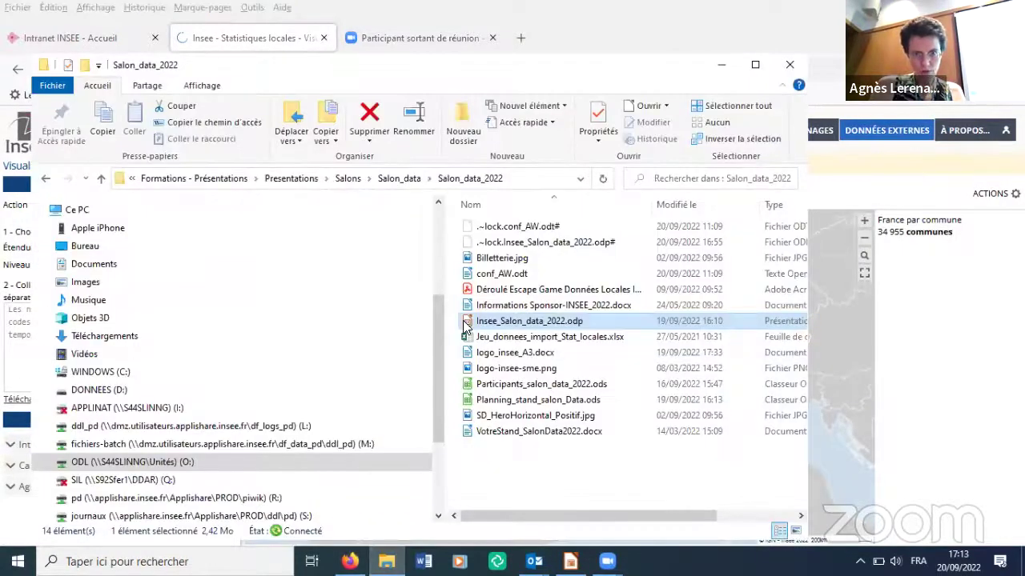
pyautogui.click(505, 339)
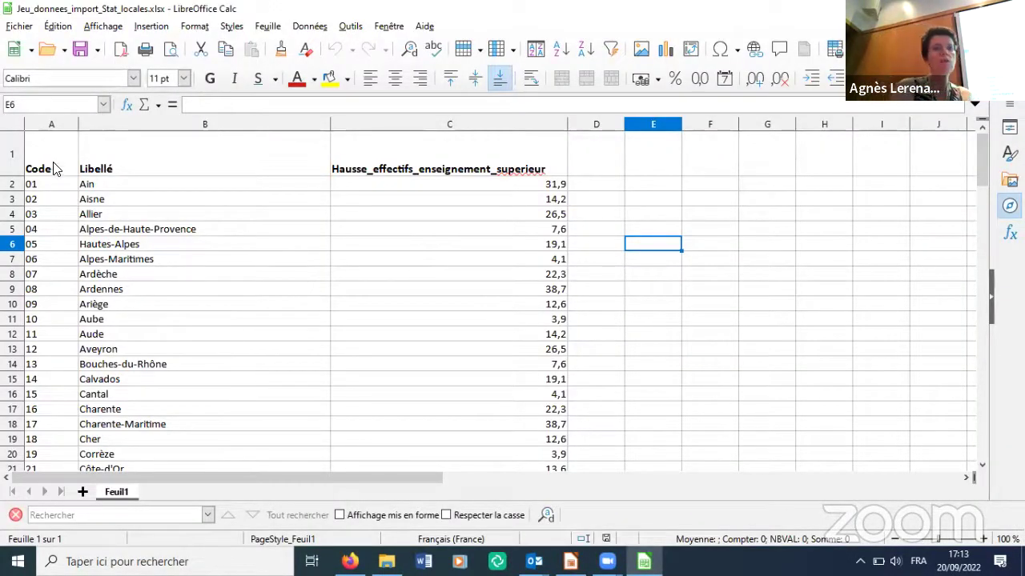
# Copy the whole data table on Feuil1, range A1:C102 with headers, to the clipboard.
pyautogui.moveTo(51, 164); pyautogui.dragTo(428, 380)
pyautogui.moveTo(426, 332); pyautogui.dragTo(432, 247)
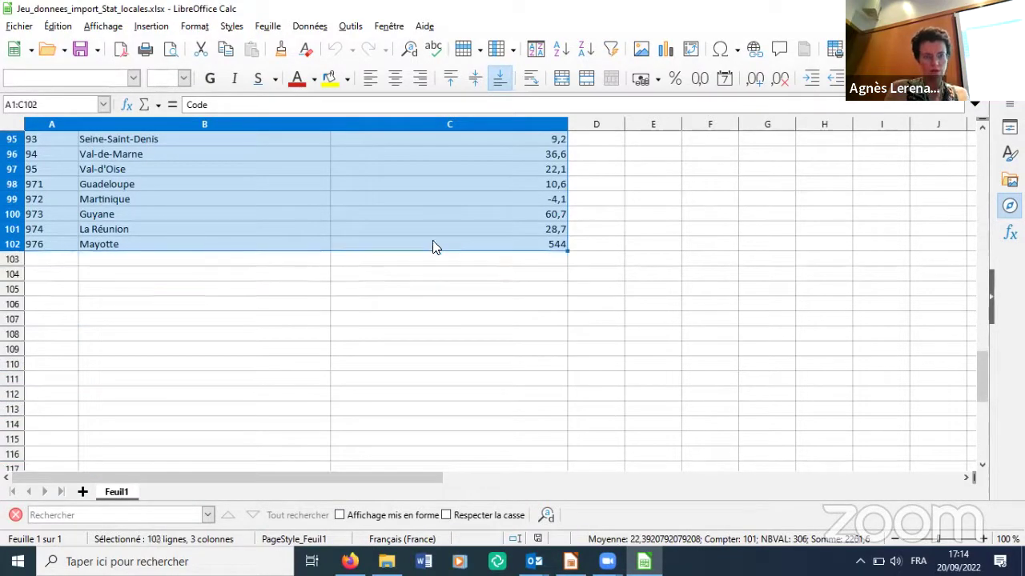
pyautogui.hotkey('ctrl', 'c')
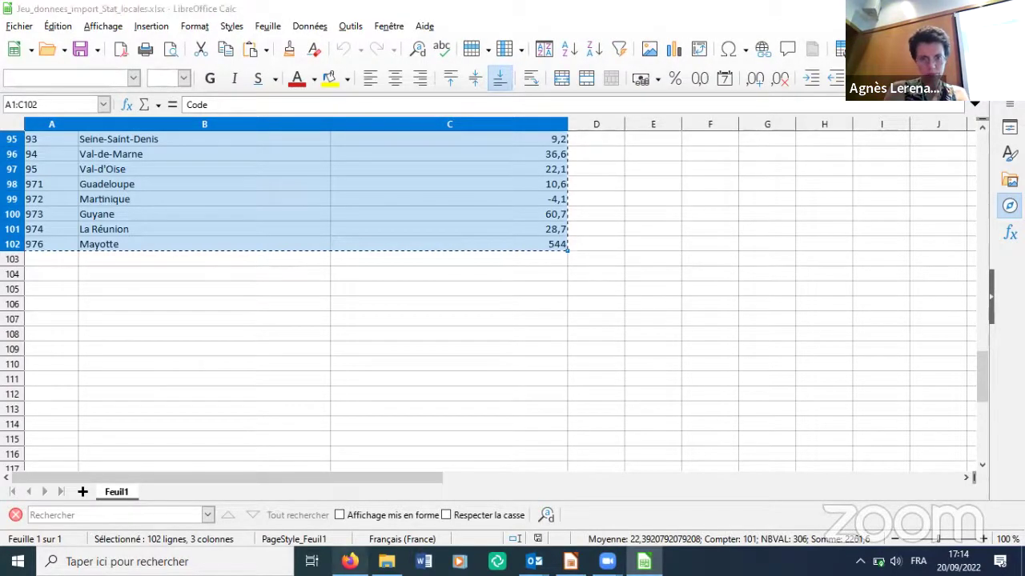
# Switch back to Firefox and set the geographic level for the external data to Département 2022.
pyautogui.click(349, 561)
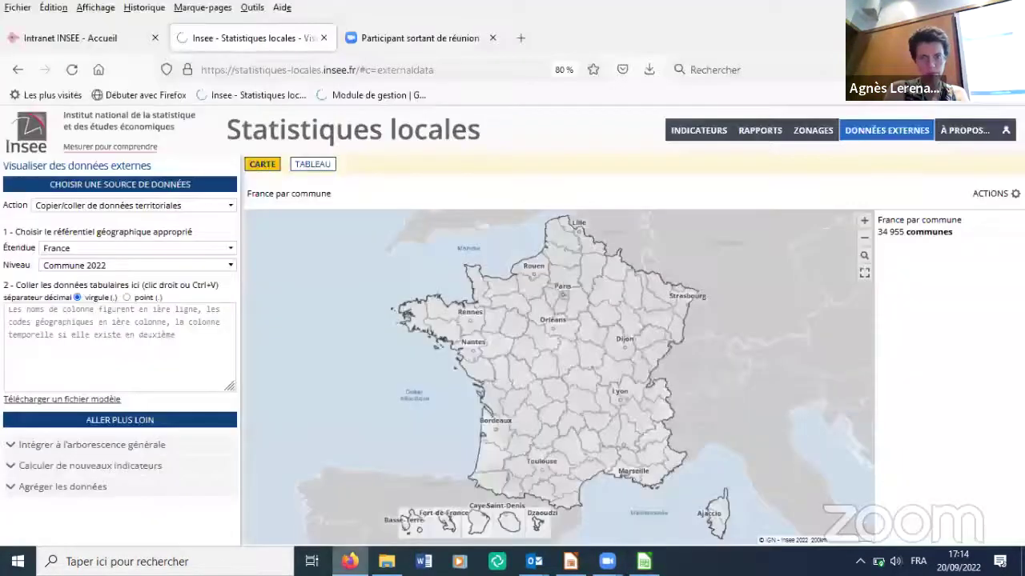
pyautogui.click(138, 266)
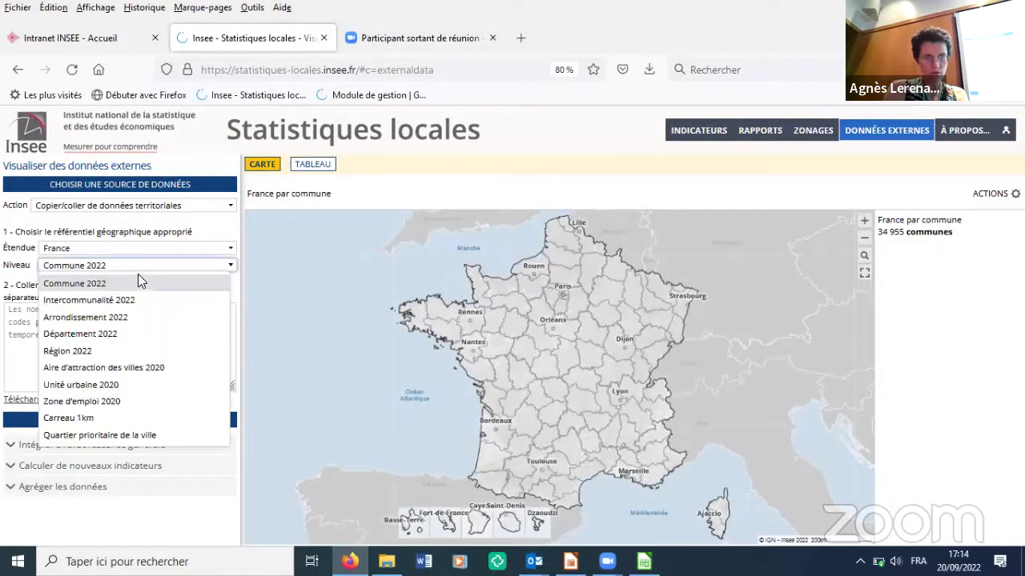
pyautogui.click(135, 333)
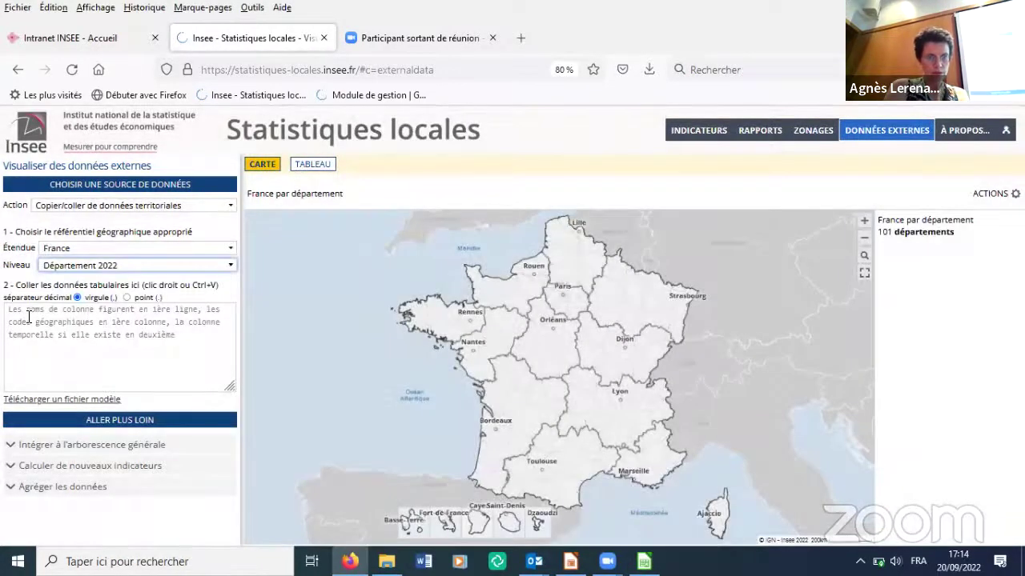
# Paste the département table copied from the Calc spreadsheet into the tabular data field, keeping the comma as decimal separator.
pyautogui.click(644, 561)
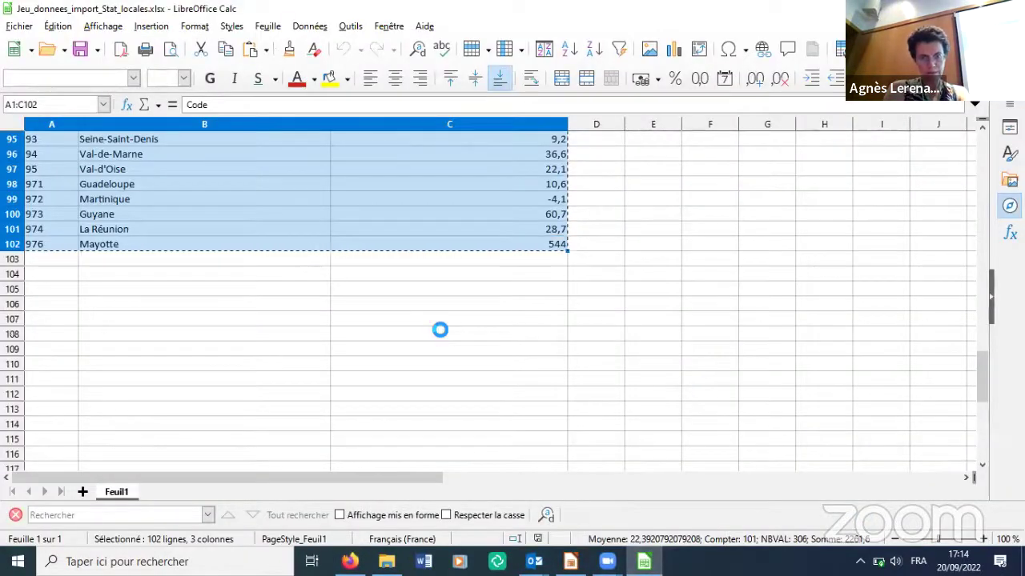
pyautogui.click(350, 561)
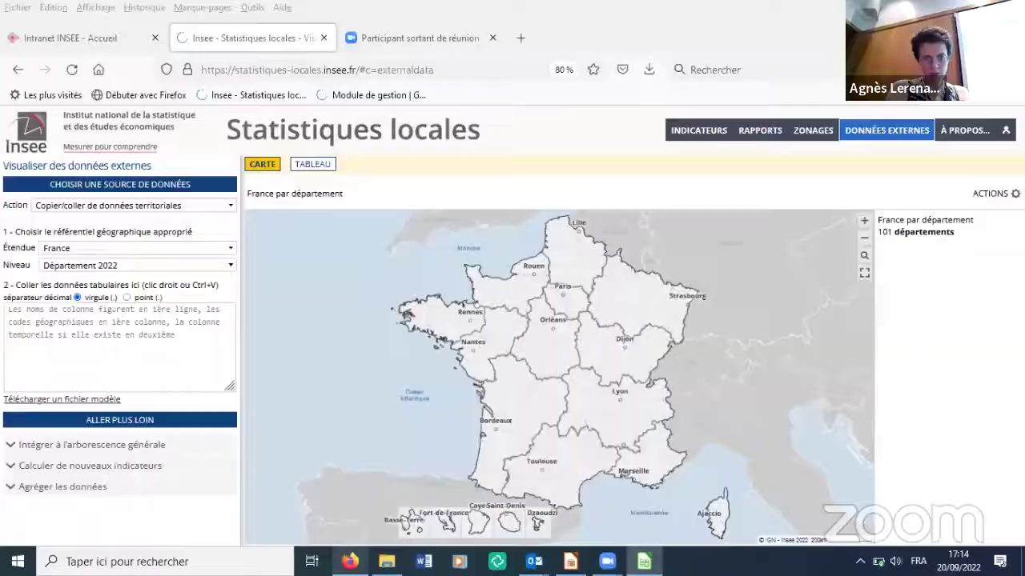
pyautogui.click(70, 319)
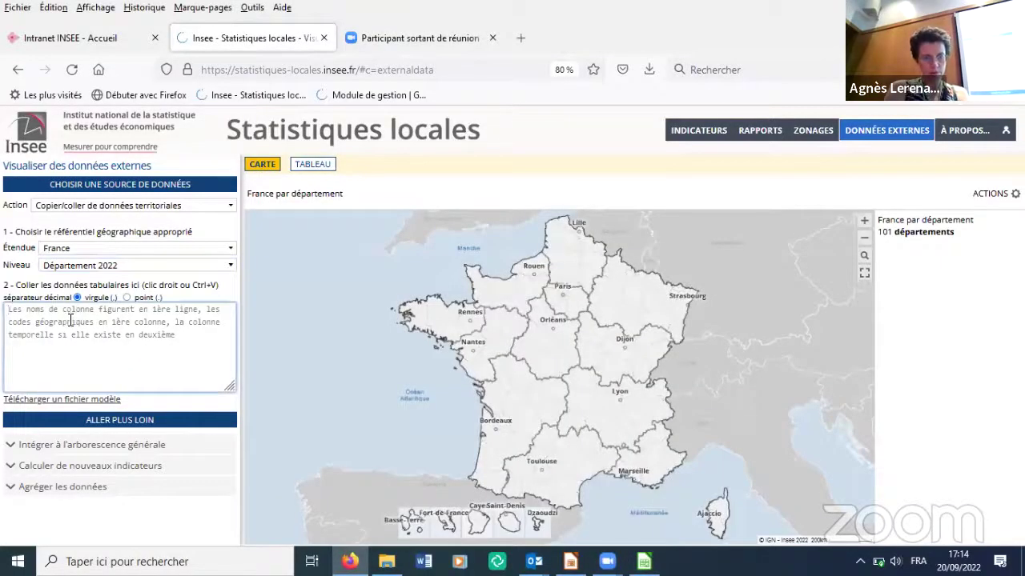
pyautogui.hotkey('ctrl', 'v')
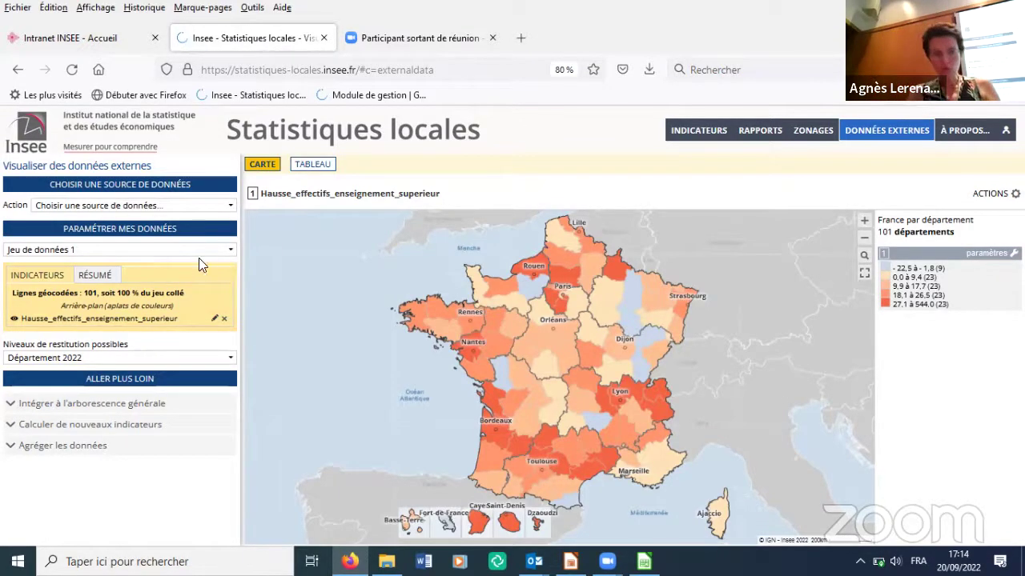
# On the Indicateurs page, set the level to Département 2022 and map Hausse_effectifs_enseignement_superieur from Jeu de données 1.
pyautogui.click(693, 137)
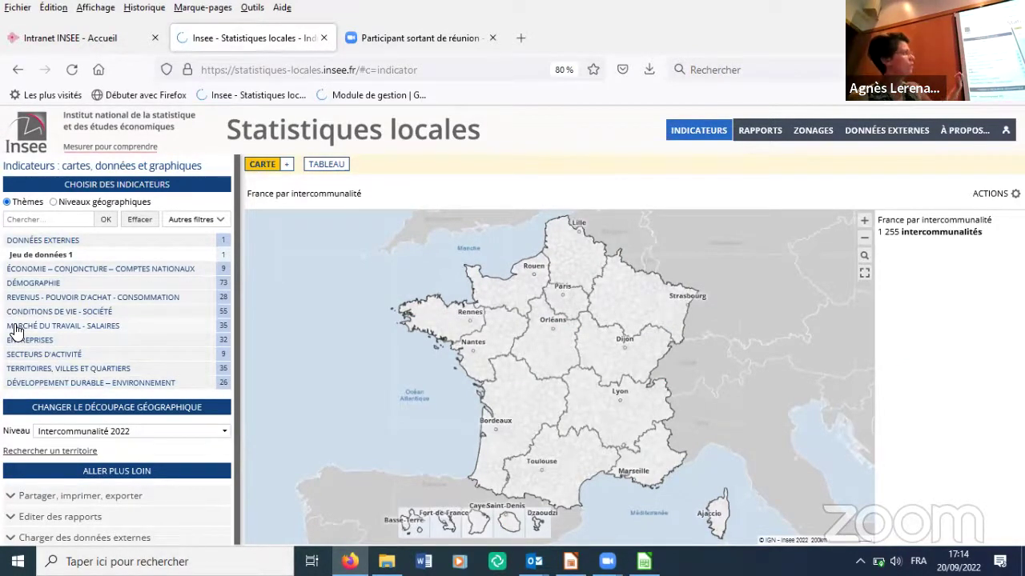
pyautogui.click(40, 253)
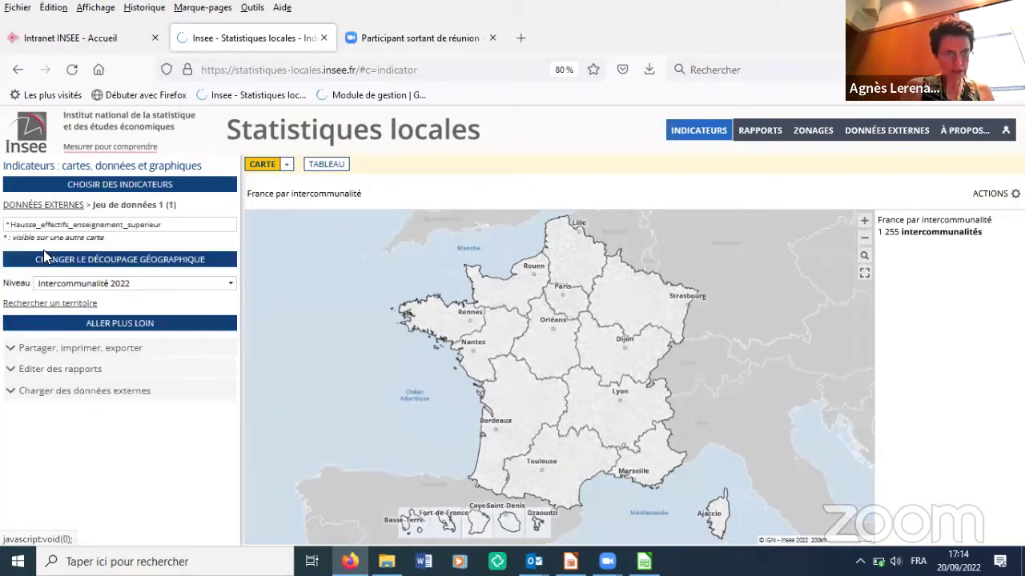
pyautogui.click(67, 289)
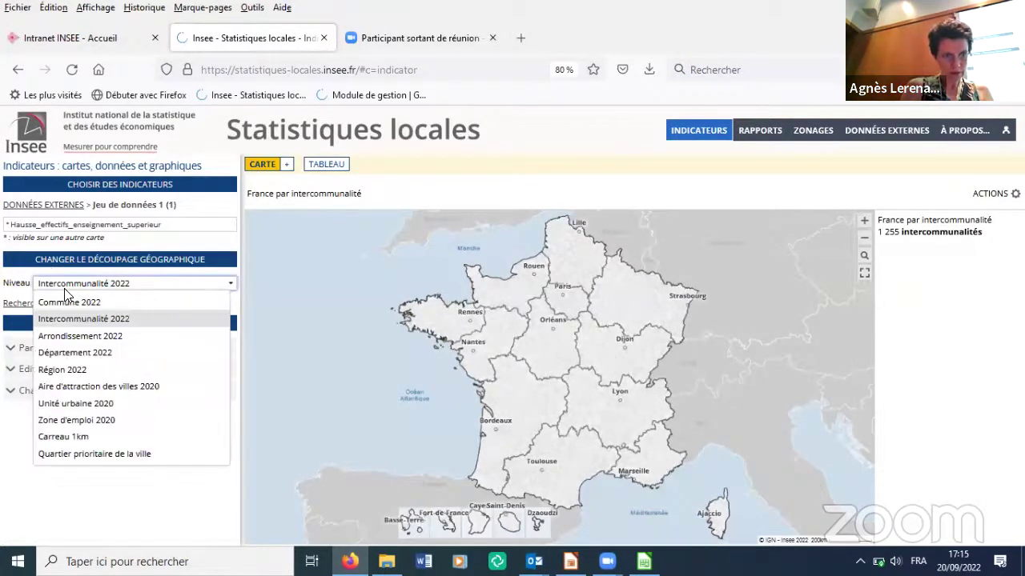
pyautogui.click(68, 352)
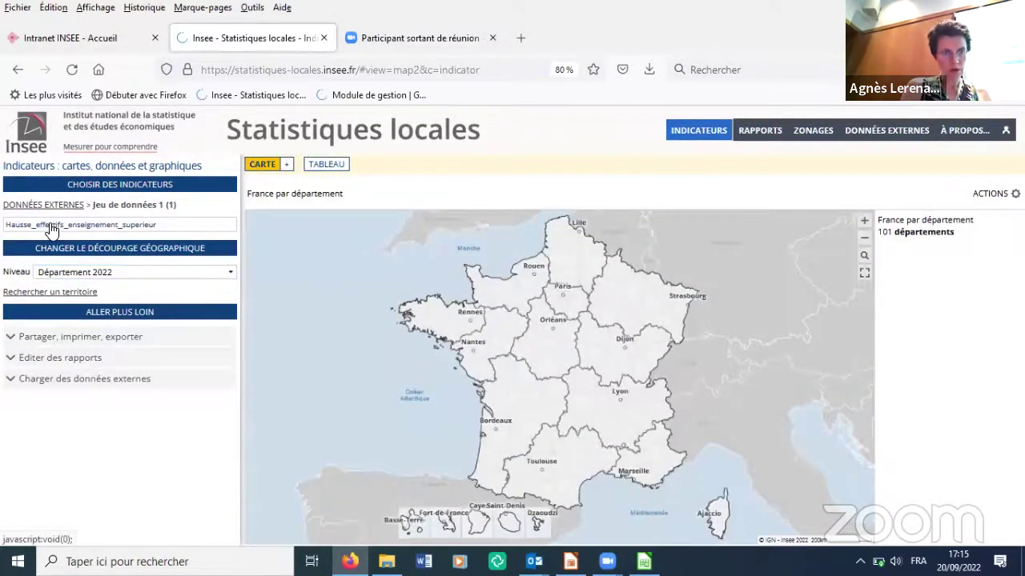
pyautogui.click(48, 224)
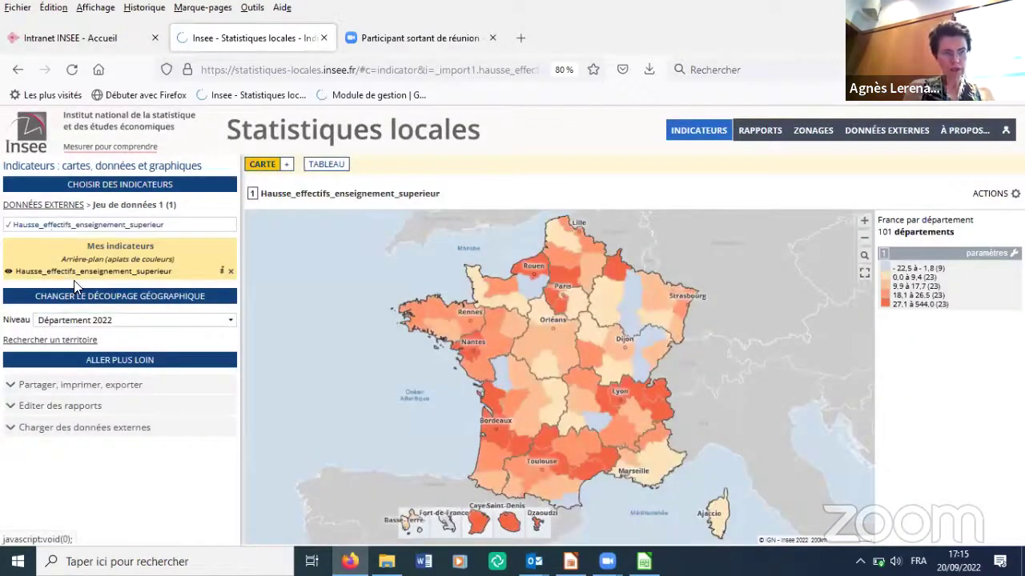
# Add Population municipale 2019 and Évol. annuelle moy. de la population 2013 - 2019 from the Démographie theme's Évolution et structure de la population.
pyautogui.click(56, 205)
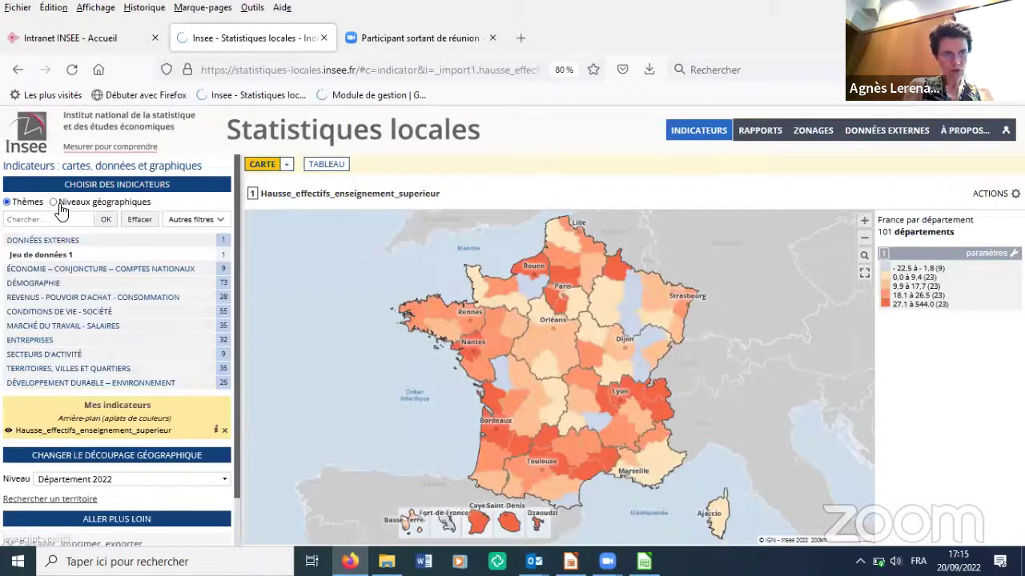
pyautogui.click(46, 283)
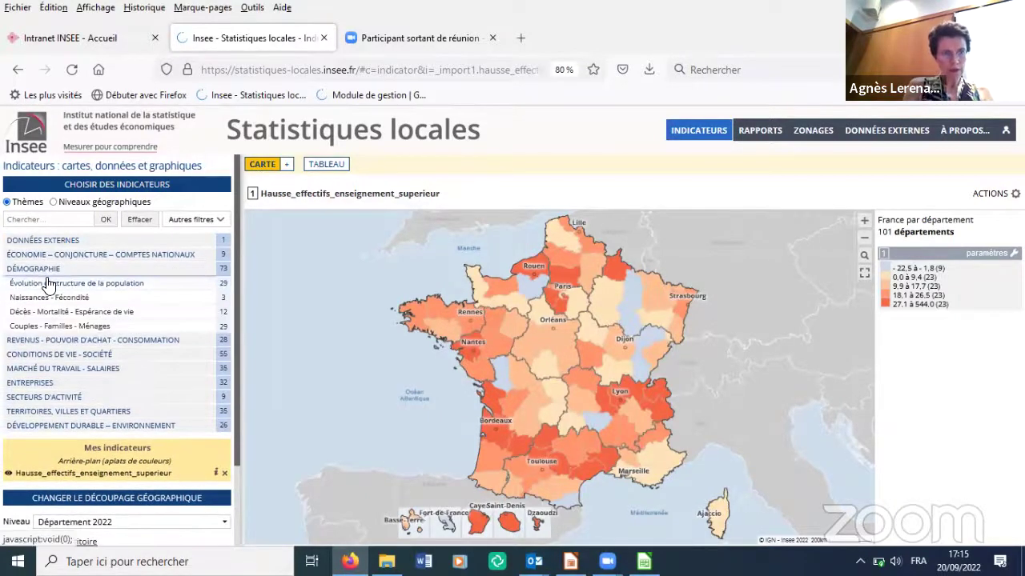
pyautogui.click(50, 284)
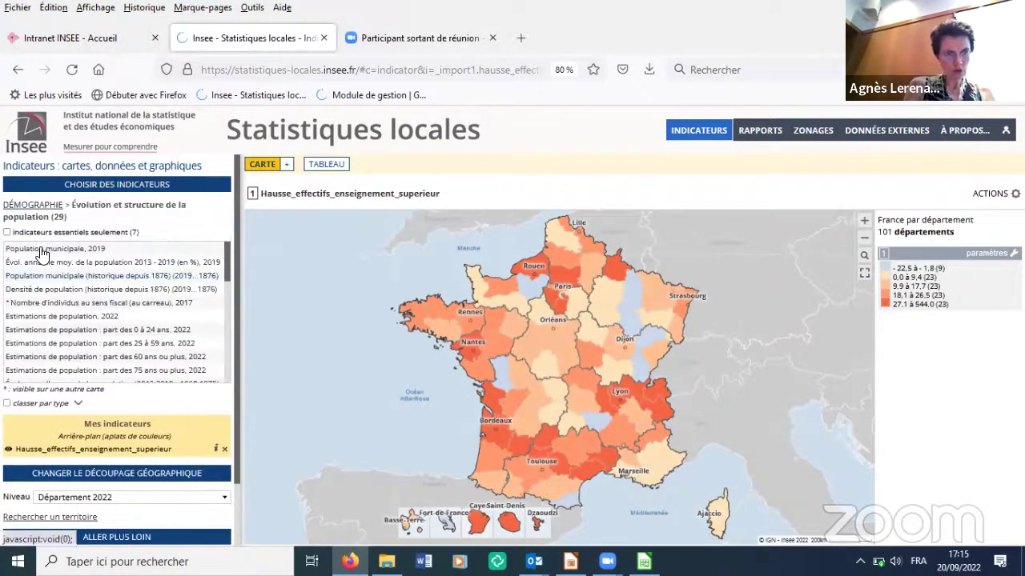
pyautogui.click(41, 250)
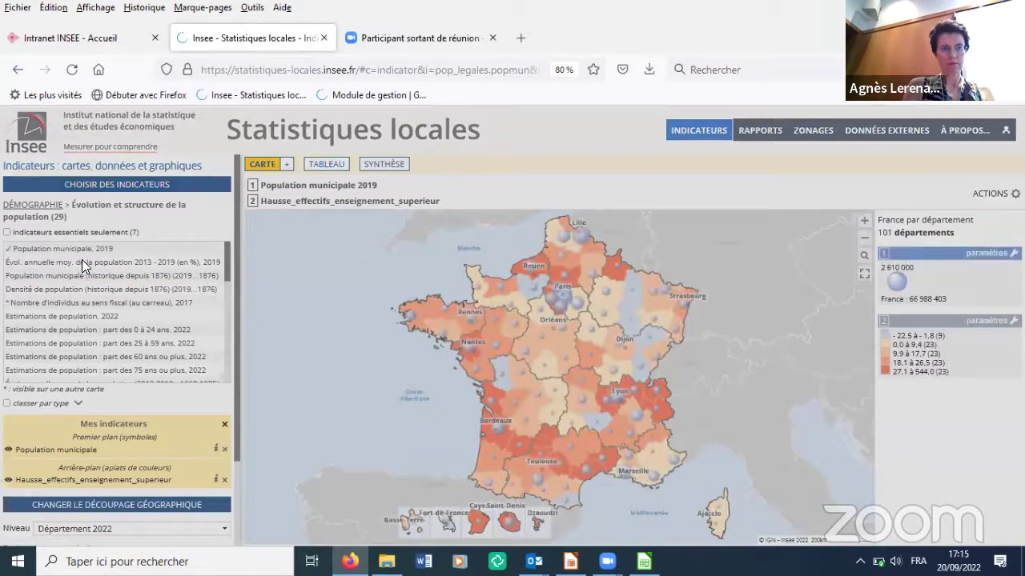
pyautogui.click(82, 264)
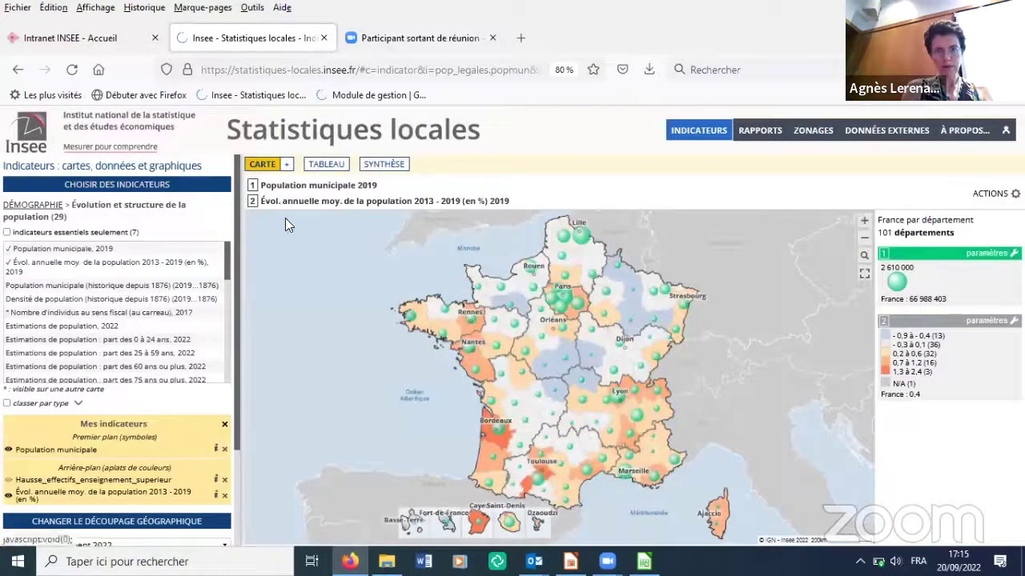
# Display the selected indicators as a table by département and check which actions are available for it.
pyautogui.click(329, 168)
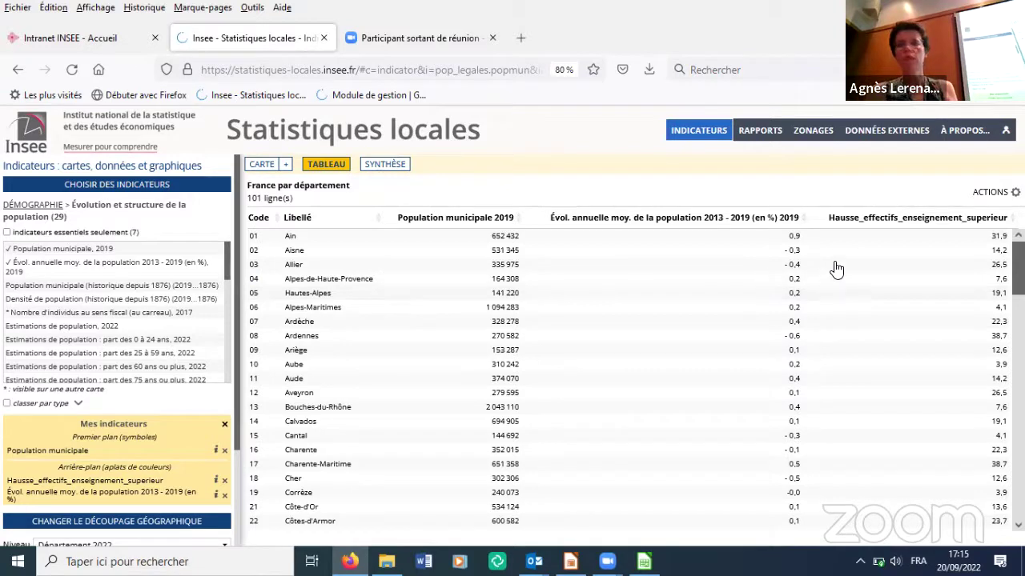
pyautogui.moveTo(836, 269); pyautogui.dragTo(990, 194)
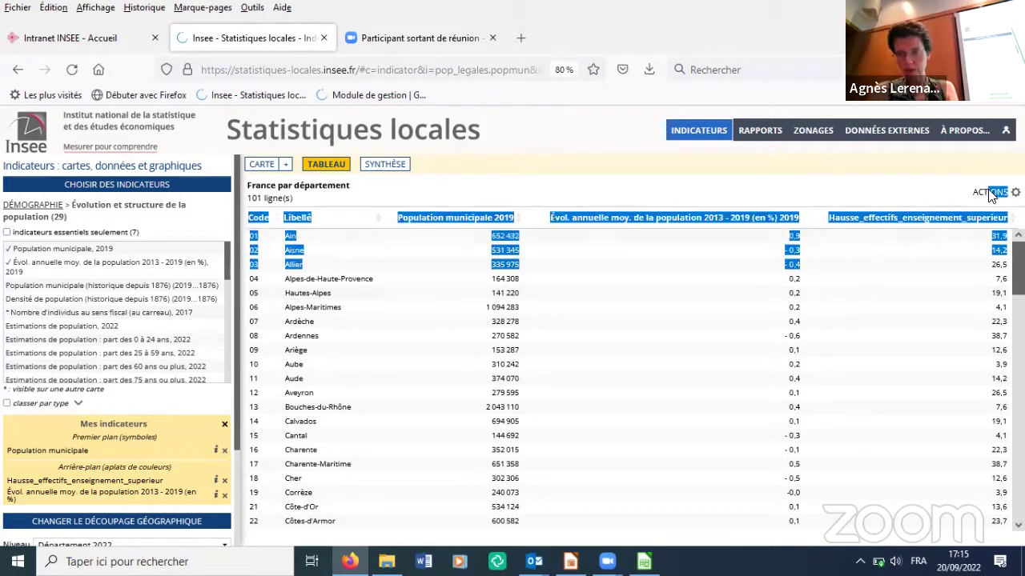
pyautogui.moveTo(990, 194)
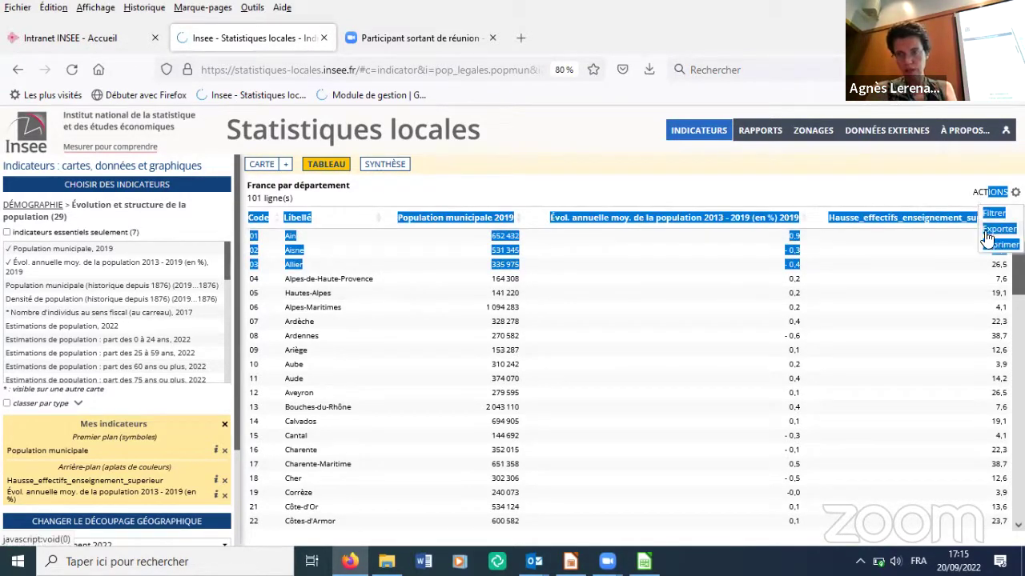
pyautogui.click(506, 132)
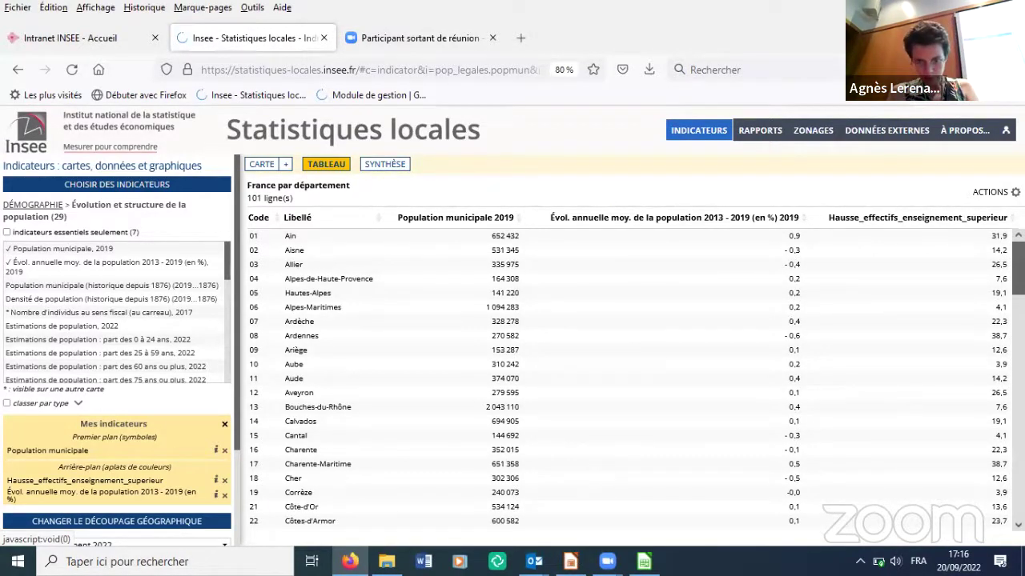
# Switch to the Insee_Salon_data_2022.odp presentation in LibreOffice Impress and look through its remaining slides up to the escape game section.
pyautogui.moveTo(570, 561)
pyautogui.click(589, 451)
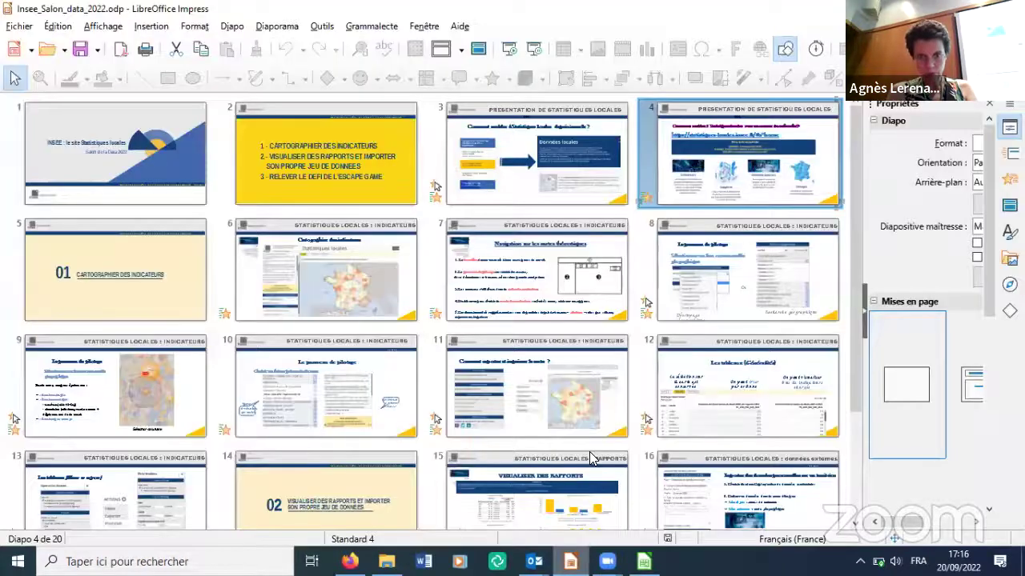
pyautogui.scroll(-2, 589, 452)
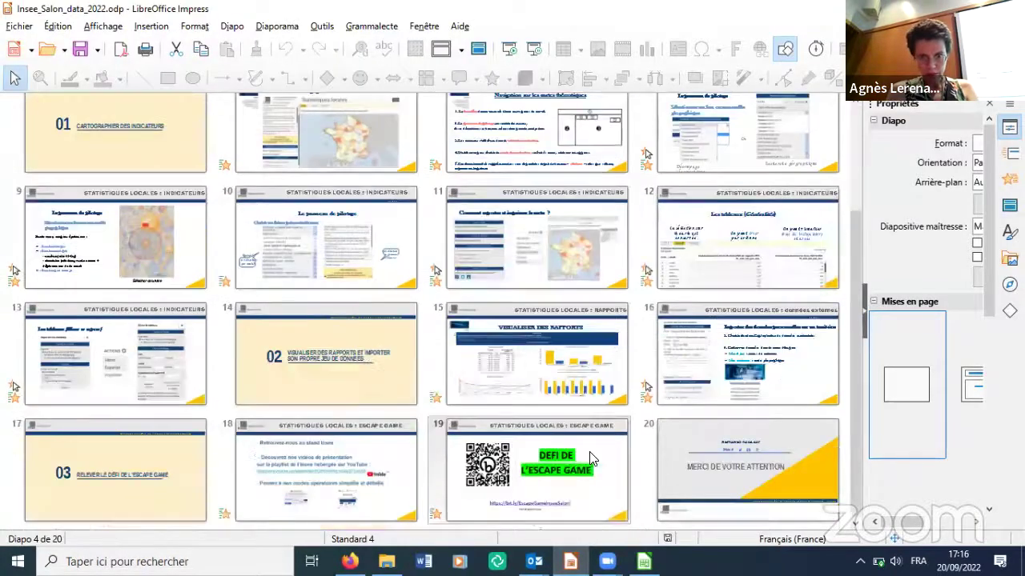
pyautogui.scroll(2, 486, 375)
pyautogui.scroll(-2, 472, 376)
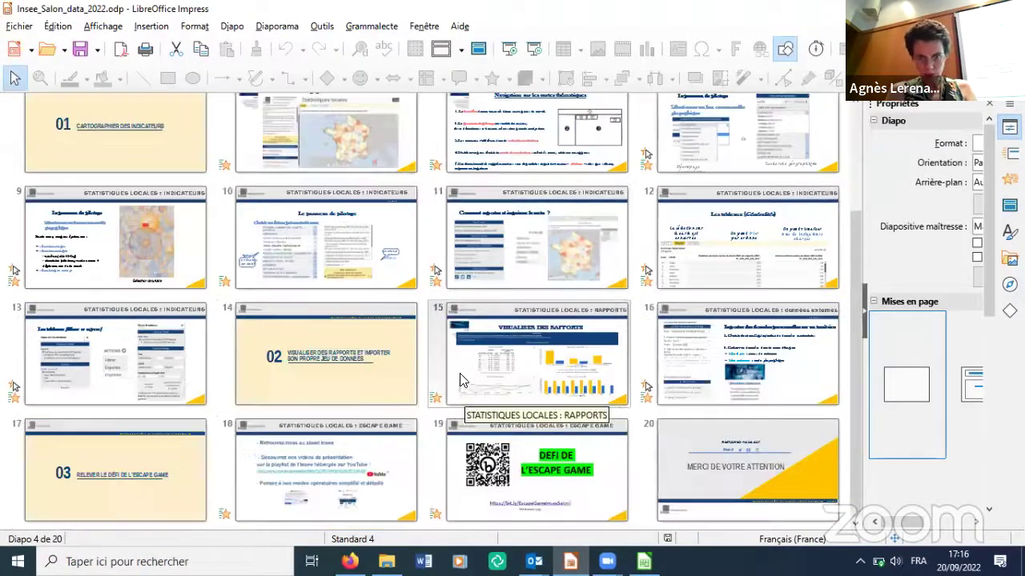
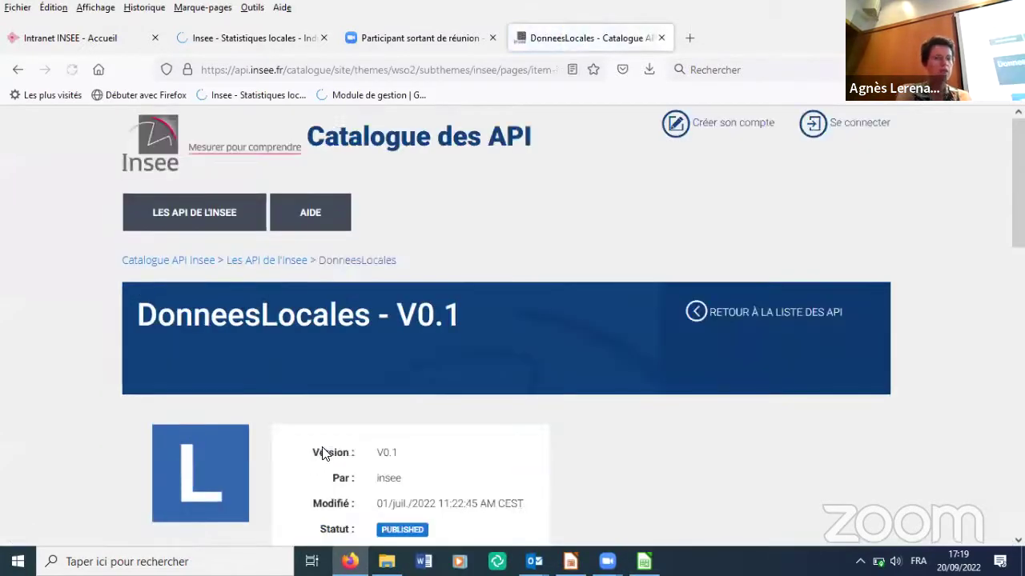
# Examine the DonneesLocales V0.1 API's information and documentation list in the Catalogue des API, and open its API console.
pyautogui.scroll(-5, 338, 412)
pyautogui.scroll(-3, 337, 412)
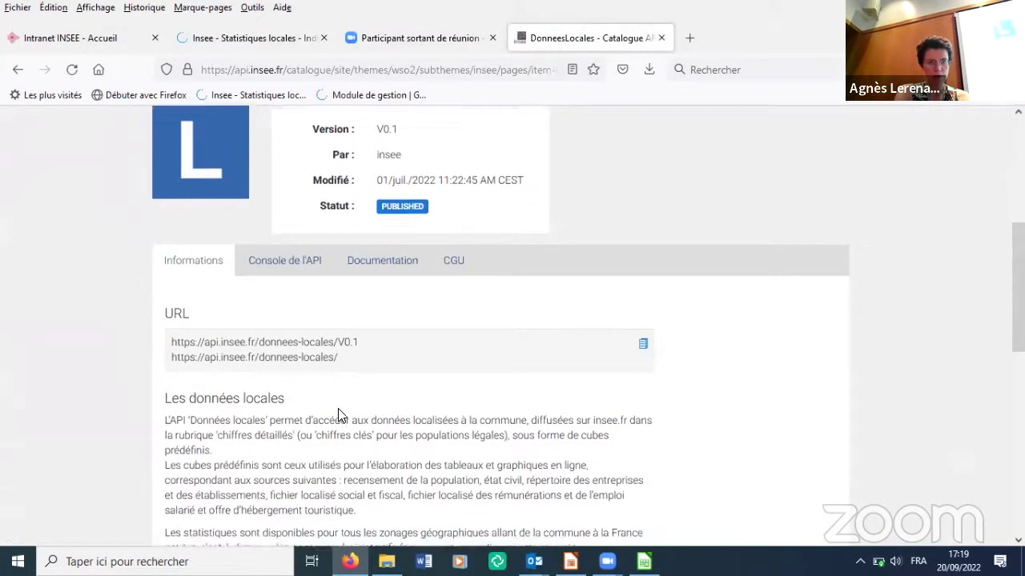
pyautogui.click(381, 214)
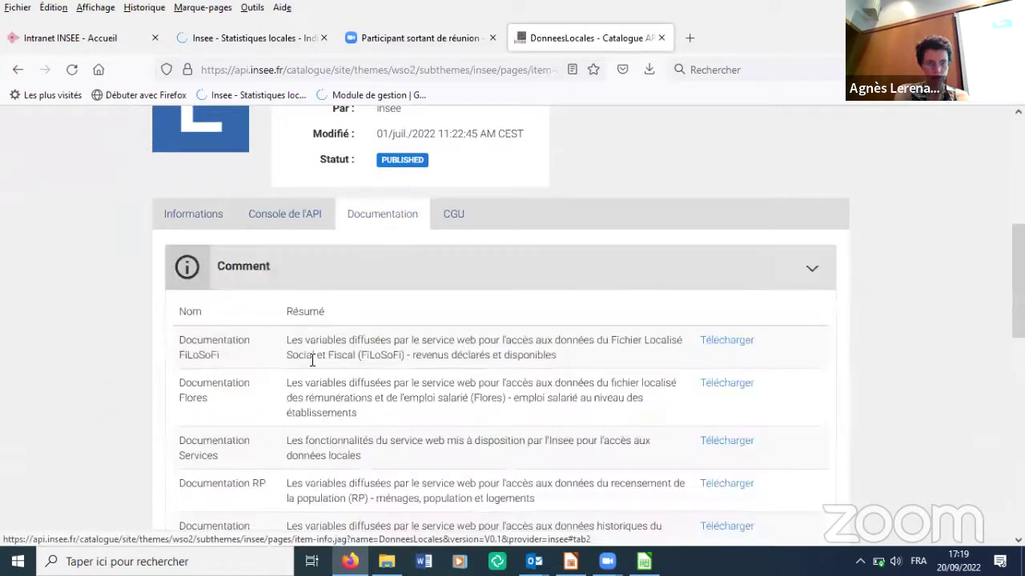
pyautogui.scroll(-3, 313, 362)
pyautogui.scroll(-6, 317, 365)
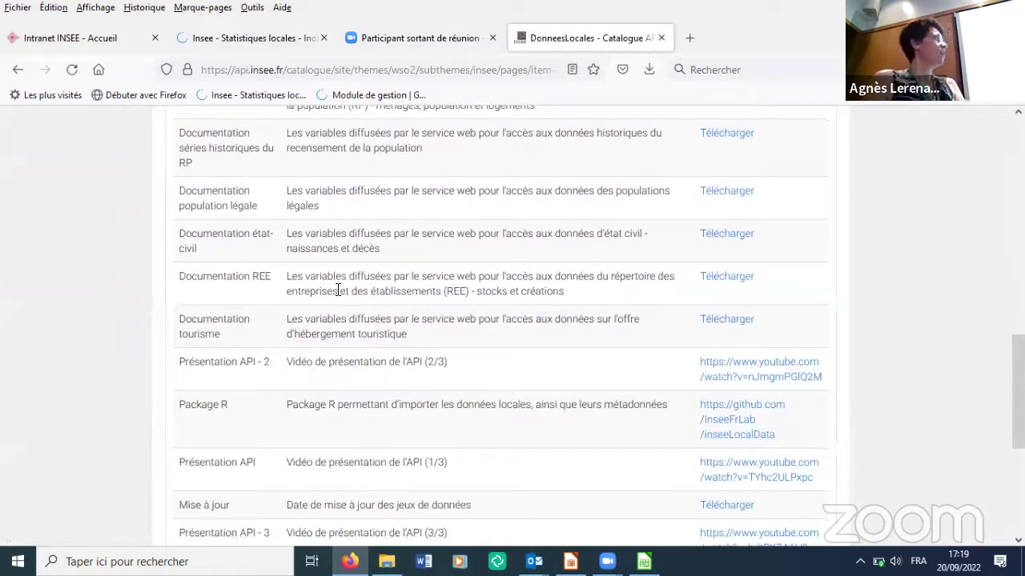
pyautogui.scroll(15, 338, 289)
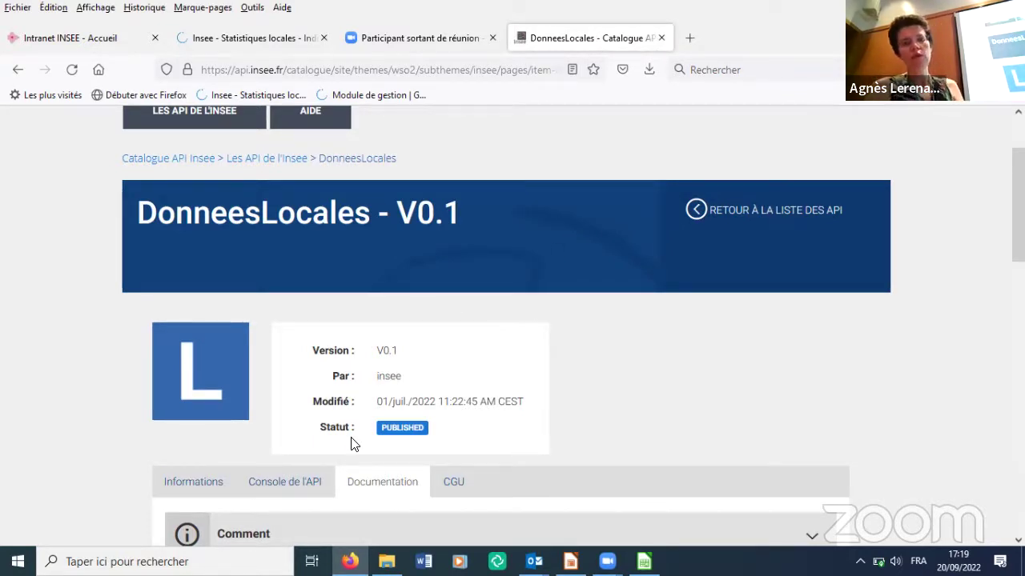
pyautogui.click(292, 481)
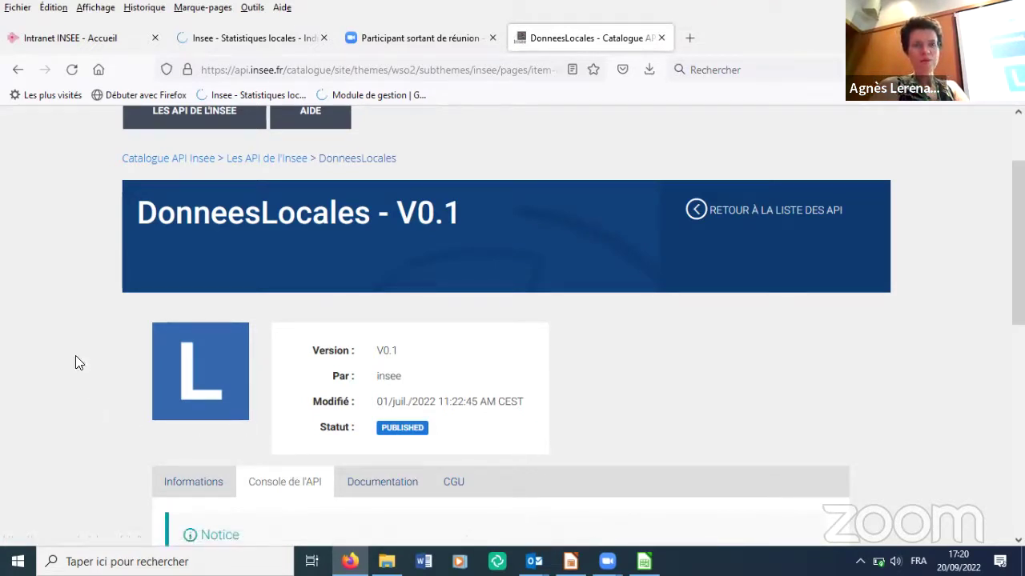
# Return to the Statistiques locales page, clear all selected indicators and set the geographic level to Carreau 1km.
pyautogui.click(230, 42)
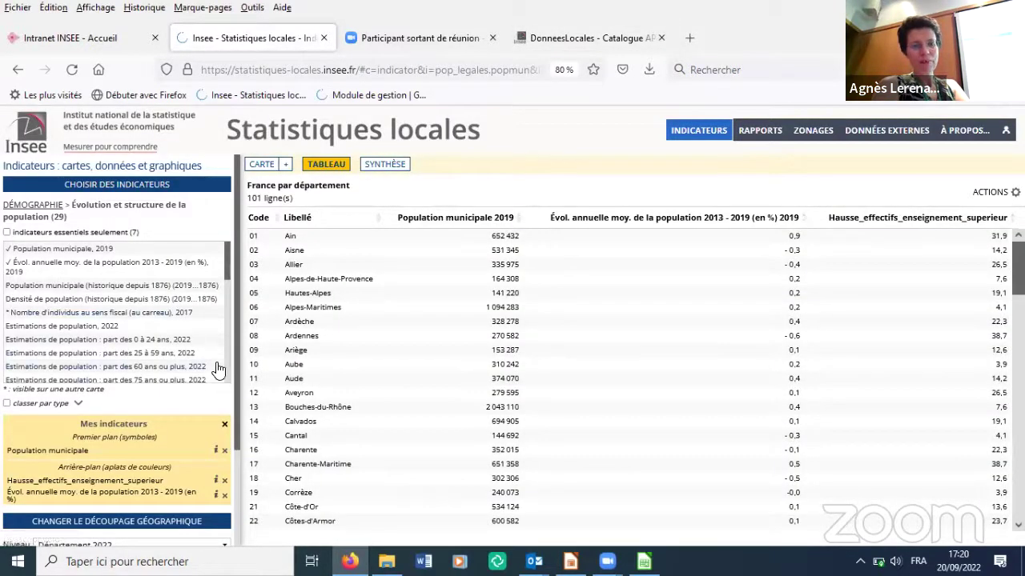
pyautogui.moveTo(225, 427)
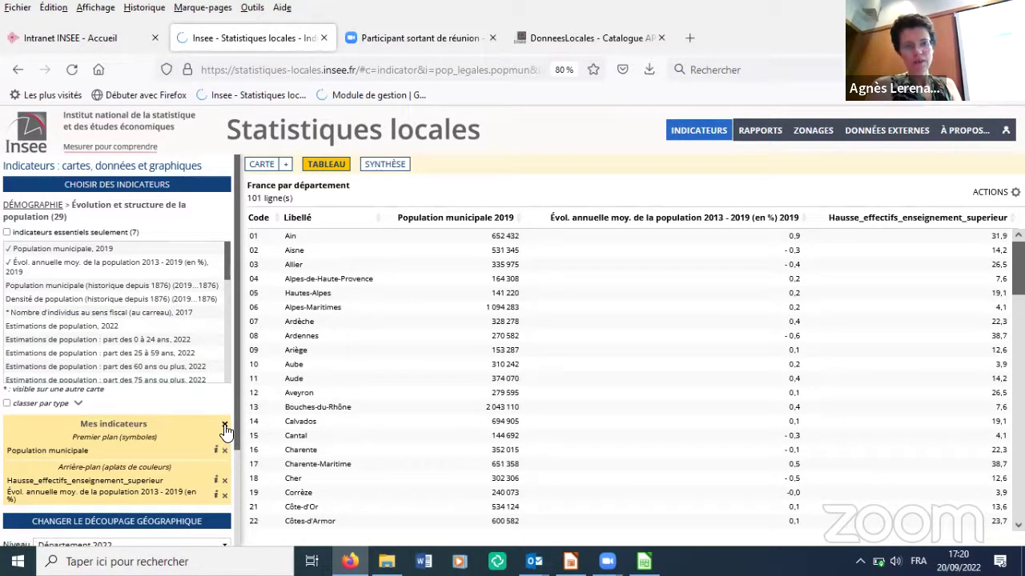
pyautogui.click(225, 426)
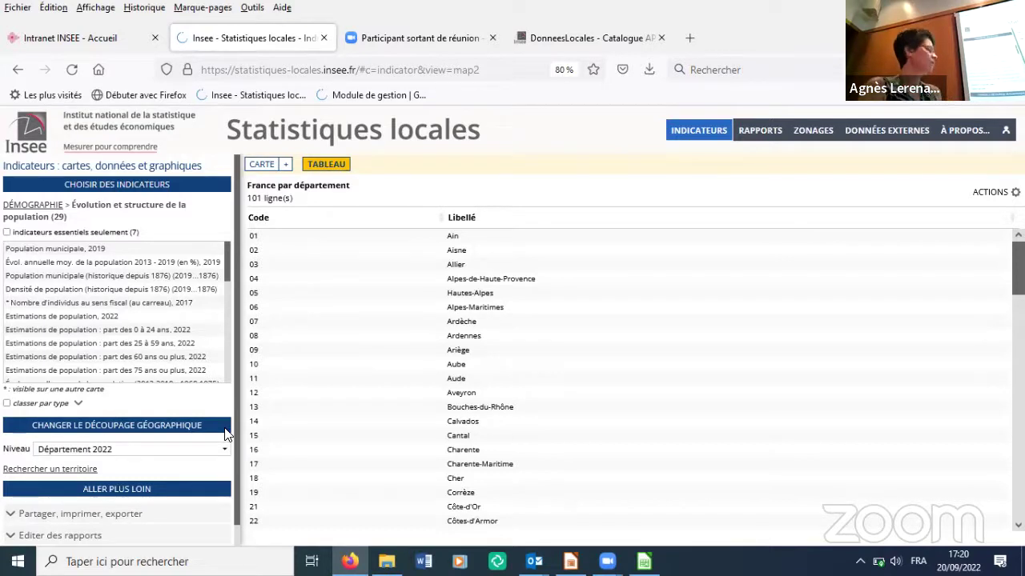
pyautogui.click(218, 451)
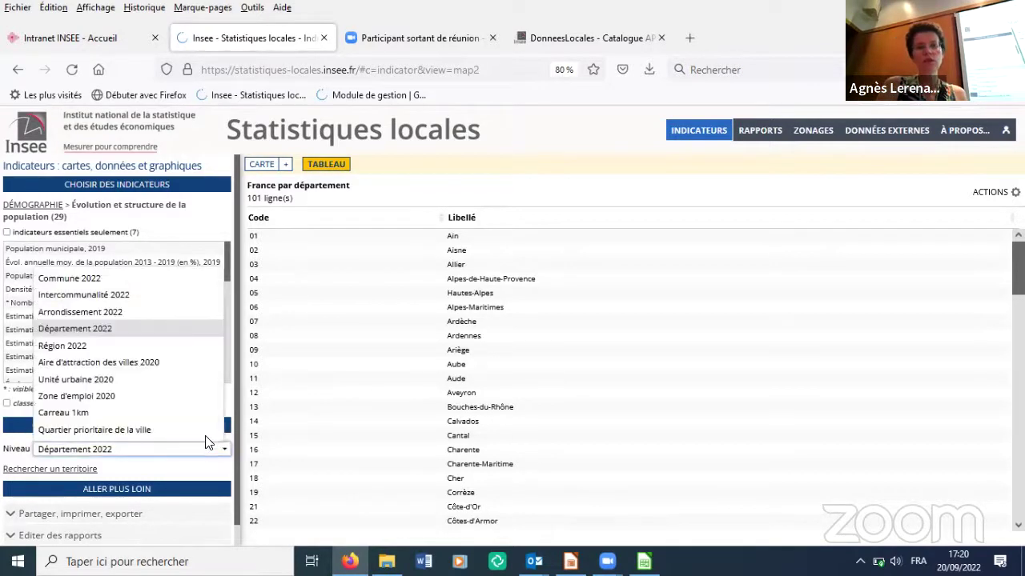
pyautogui.click(169, 415)
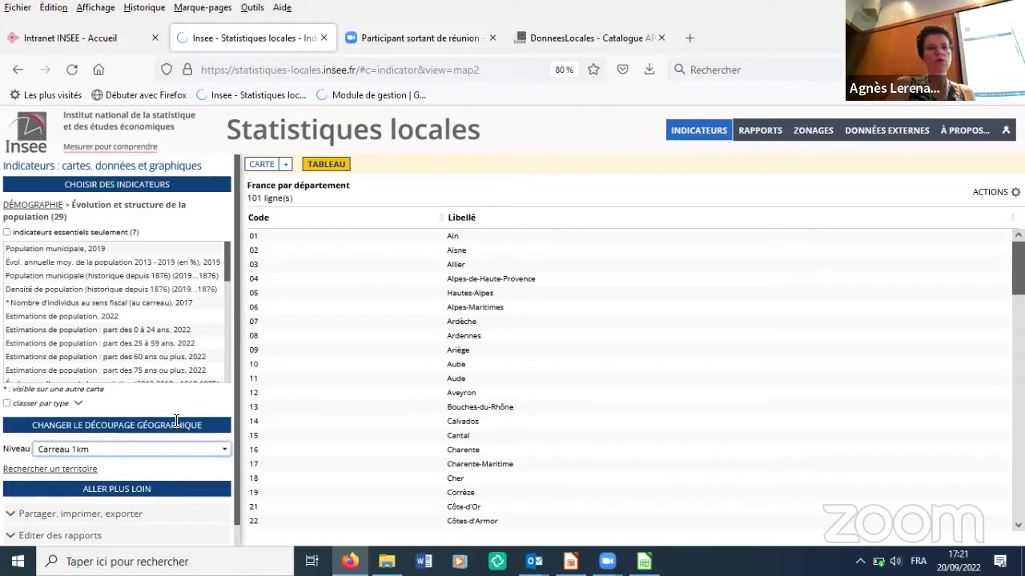
# Add the Revenus indicator "Niveau de vie winsorisé des individus (au carreau), 2017" and display it as a map.
pyautogui.click(30, 206)
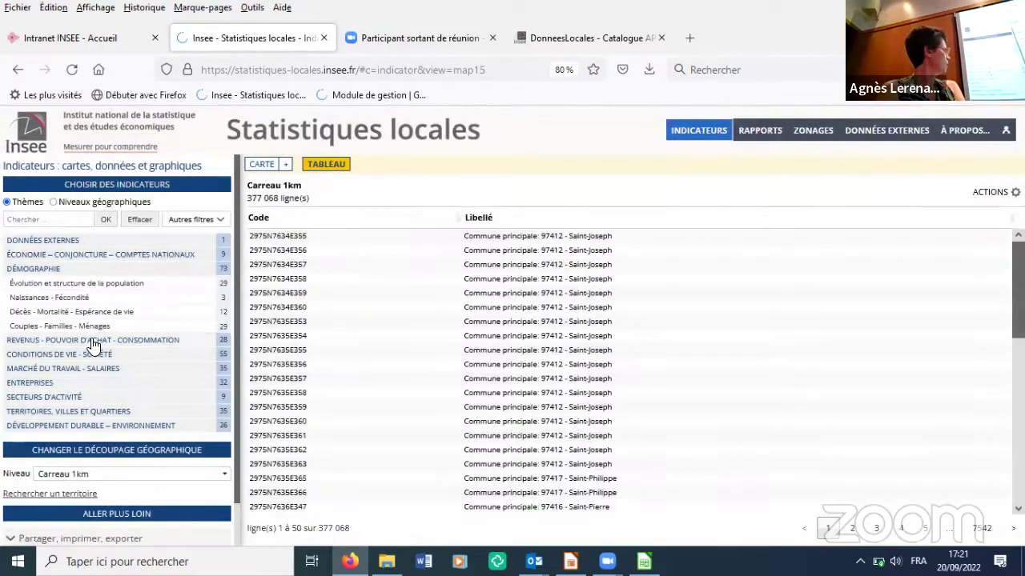
pyautogui.click(93, 341)
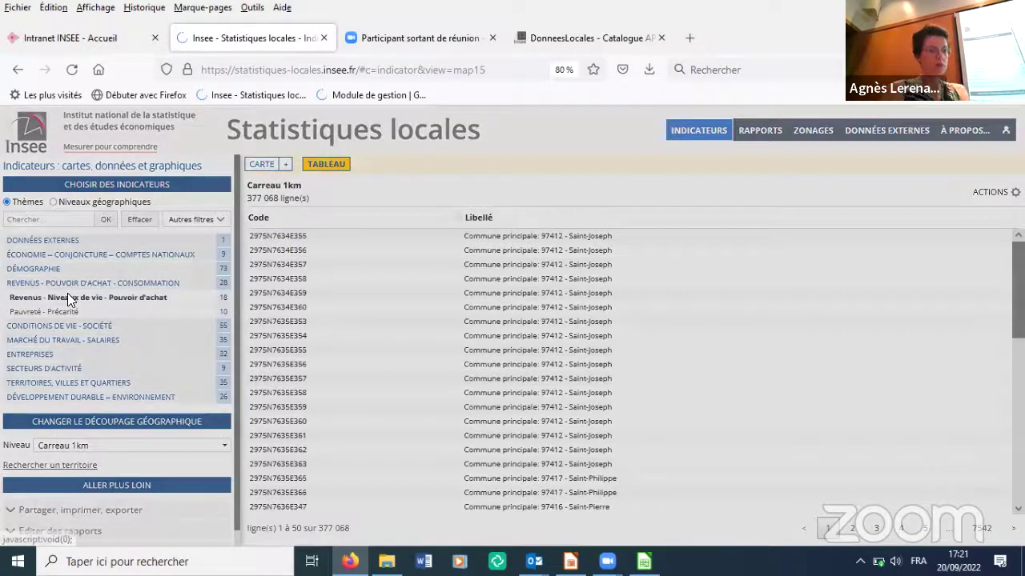
pyautogui.click(69, 298)
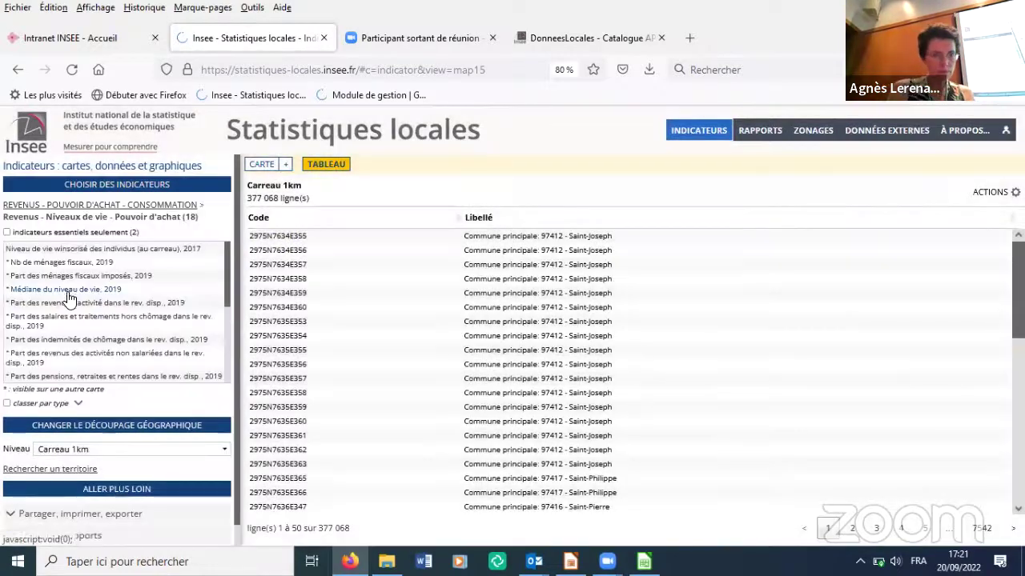
pyautogui.click(65, 250)
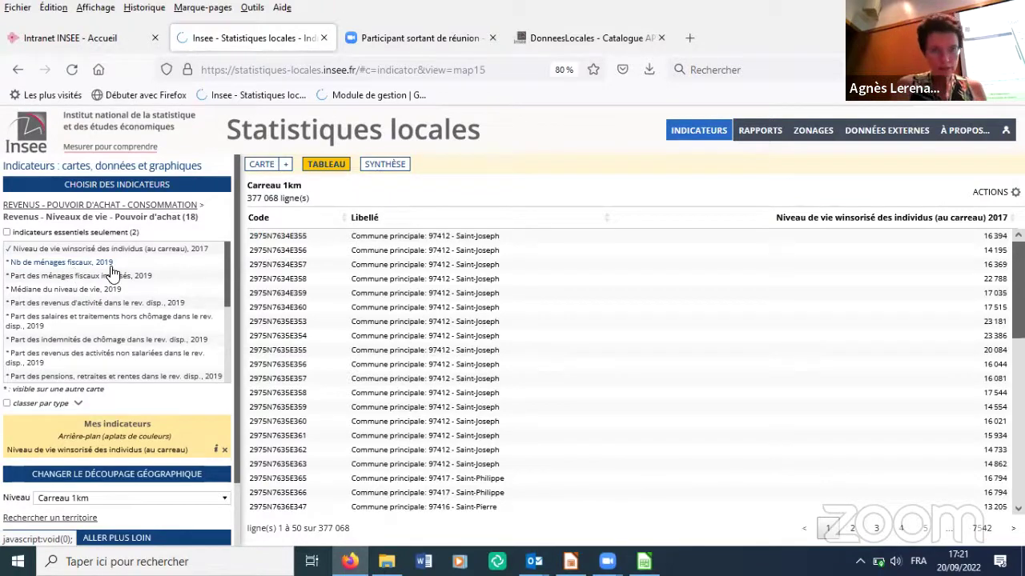
pyautogui.click(261, 166)
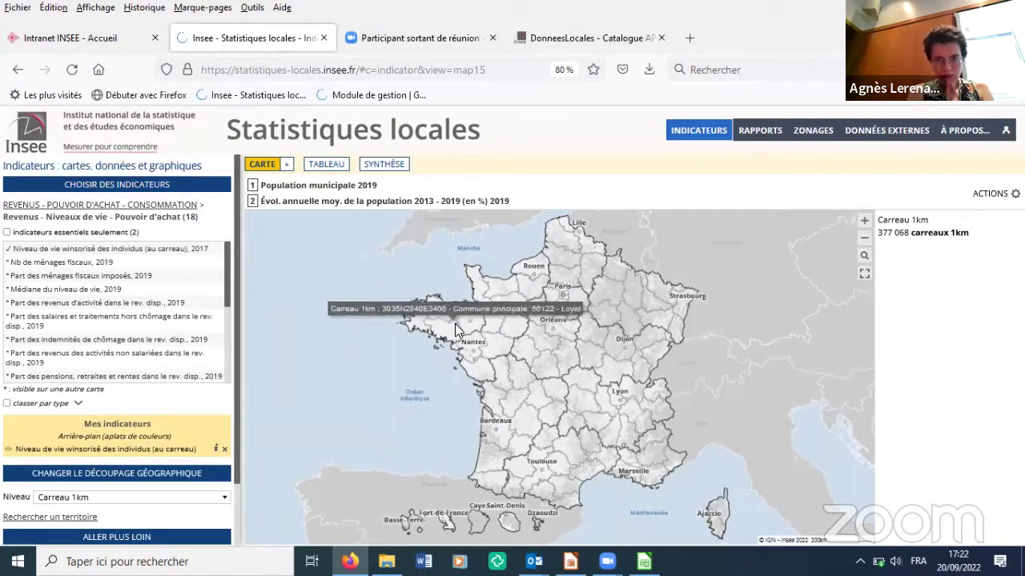
pyautogui.scroll(1, 480, 336)
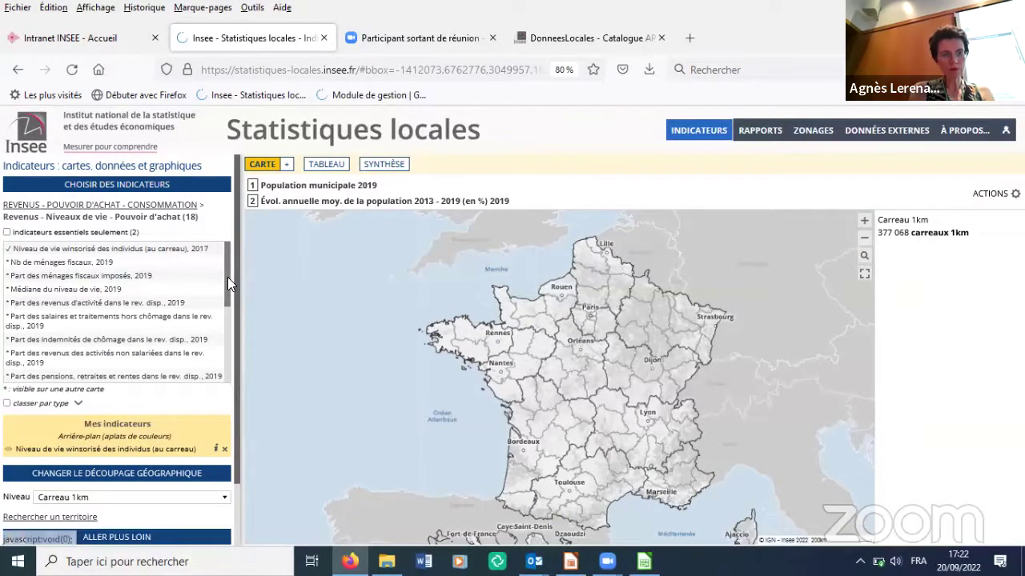
# Try the "Médiane du niveau de vie, 2019" indicator on the map, and return to the Carreau 1km level with that indicator removed.
pyautogui.click(77, 292)
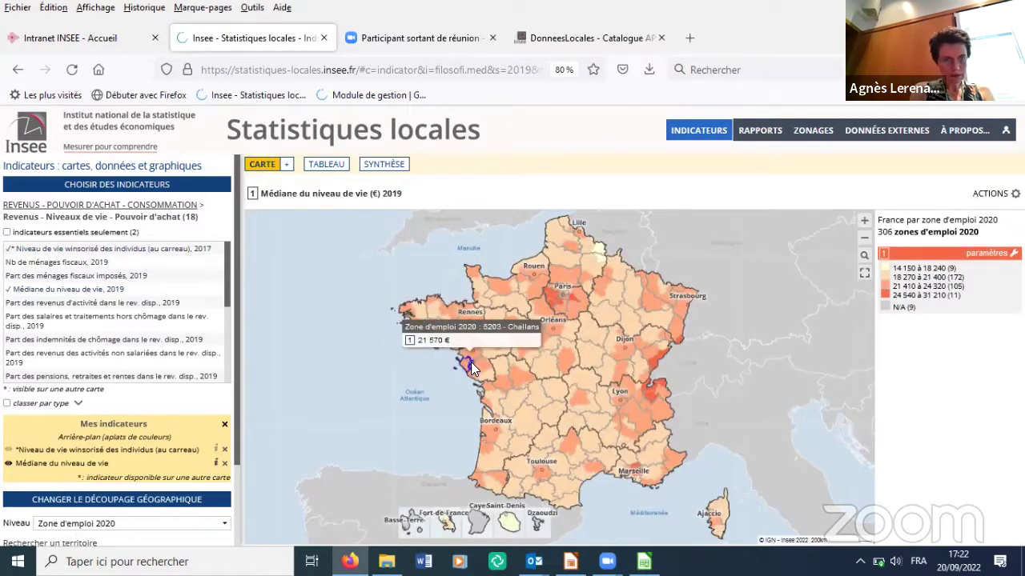
pyautogui.click(86, 523)
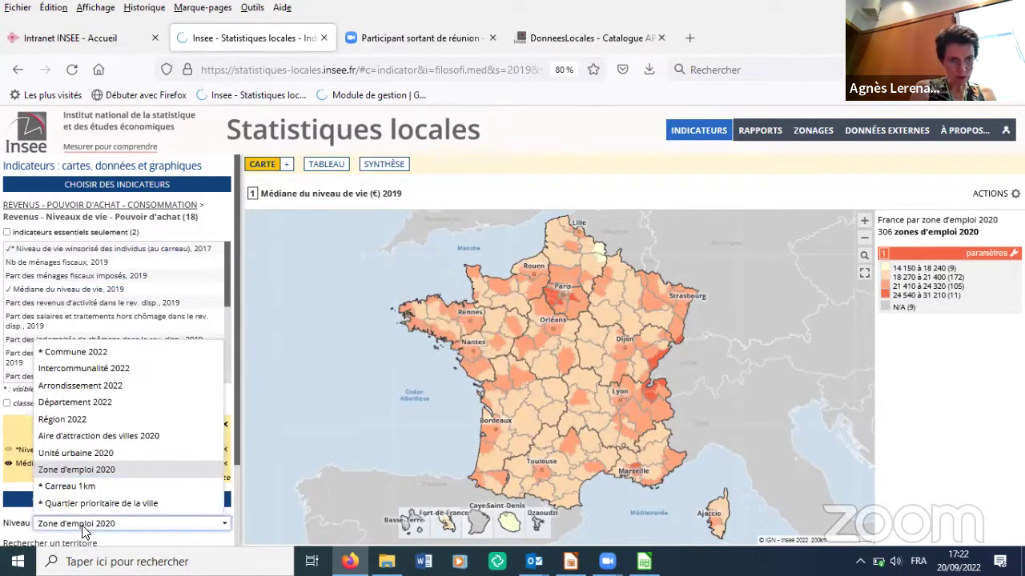
pyautogui.click(75, 490)
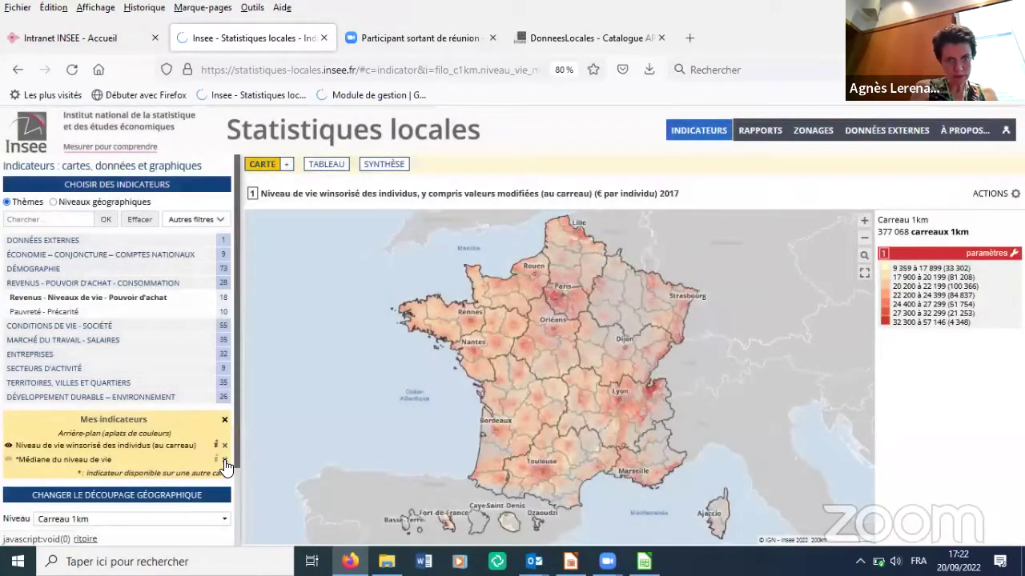
pyautogui.click(225, 460)
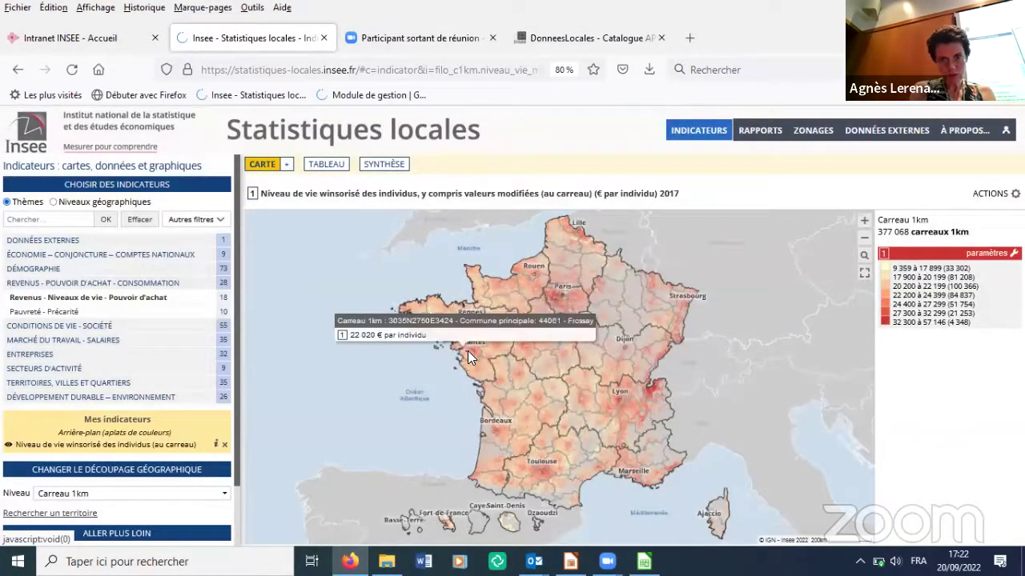
# Examine the 1 km grid squares around Nantes up close using the zoom rectangle, and close the Statistiques locales page.
pyautogui.moveTo(465, 350); pyautogui.dragTo(490, 359)
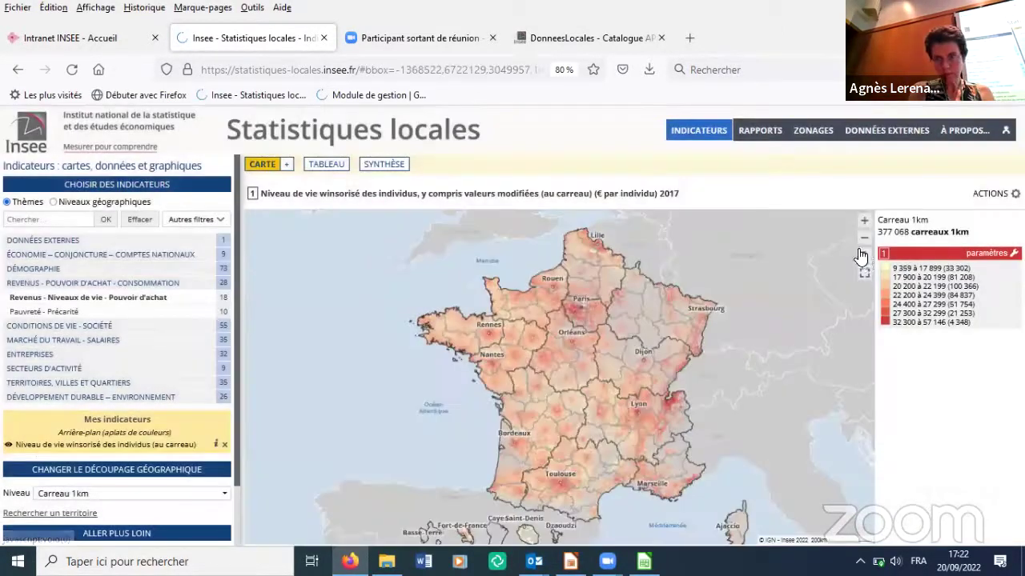
pyautogui.click(863, 255)
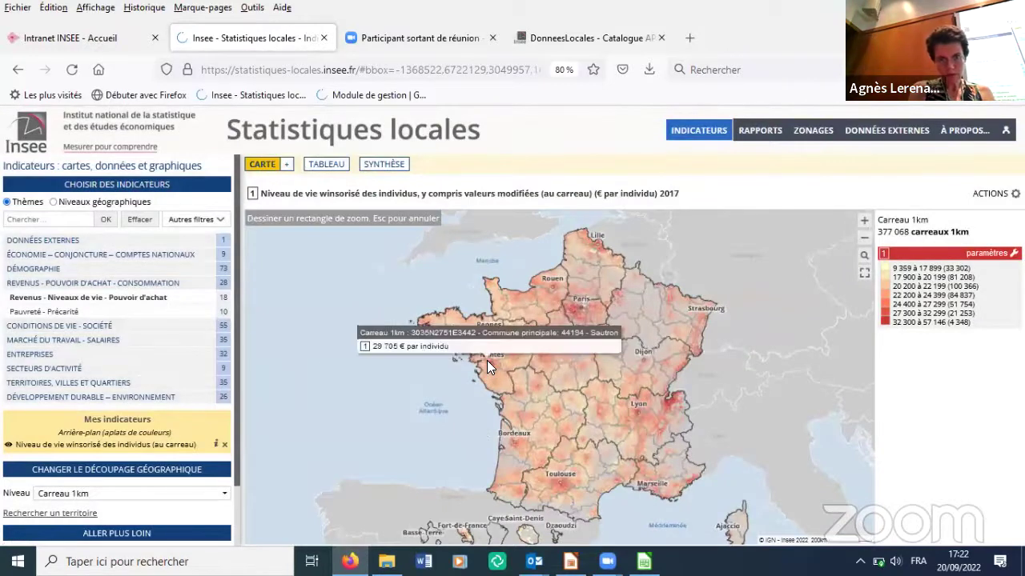
pyautogui.moveTo(501, 369); pyautogui.dragTo(500, 369)
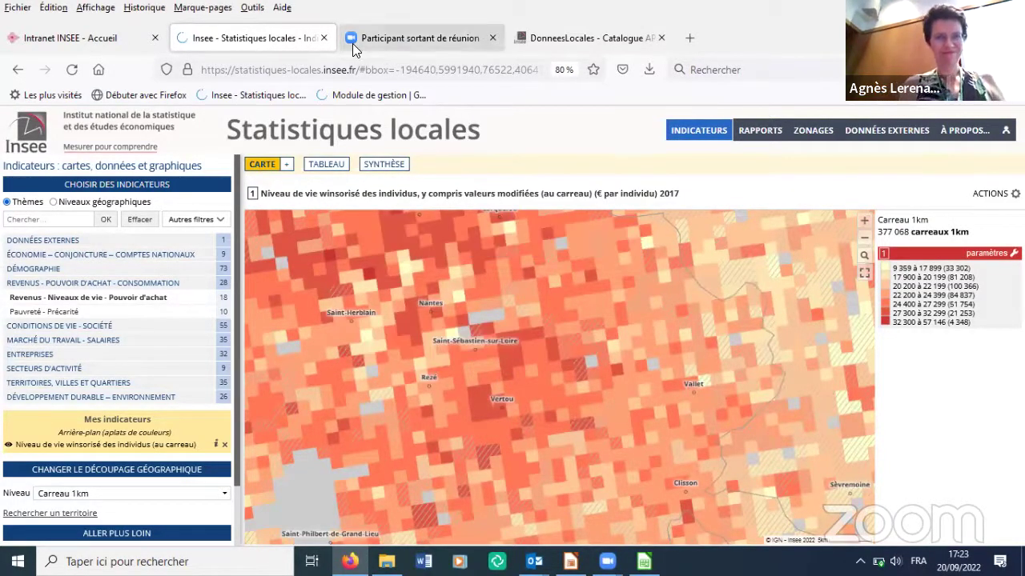
pyautogui.click(323, 38)
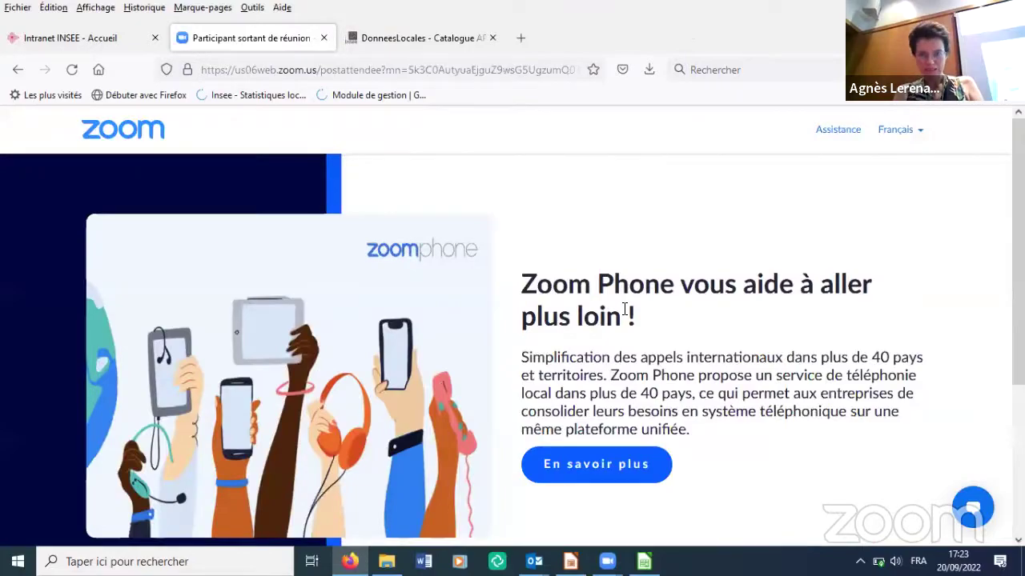